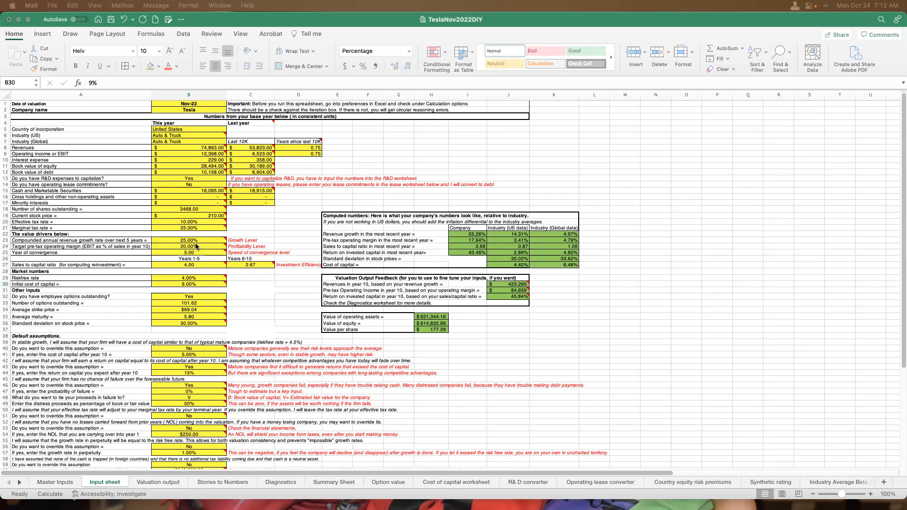
# Review the year-by-year forecast and the estimated value per share on the Valuation output sheet.
pyautogui.click(172, 482)
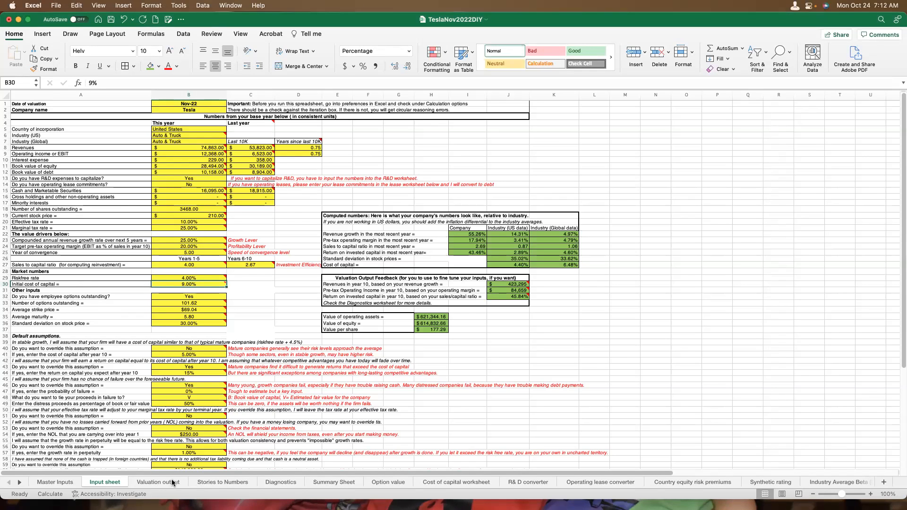
pyautogui.click(173, 482)
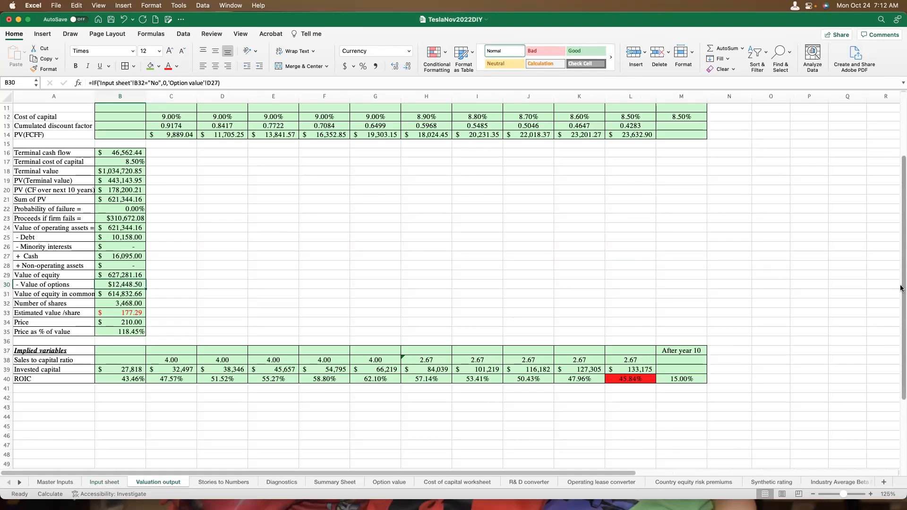
pyautogui.scroll(5, 242, 364)
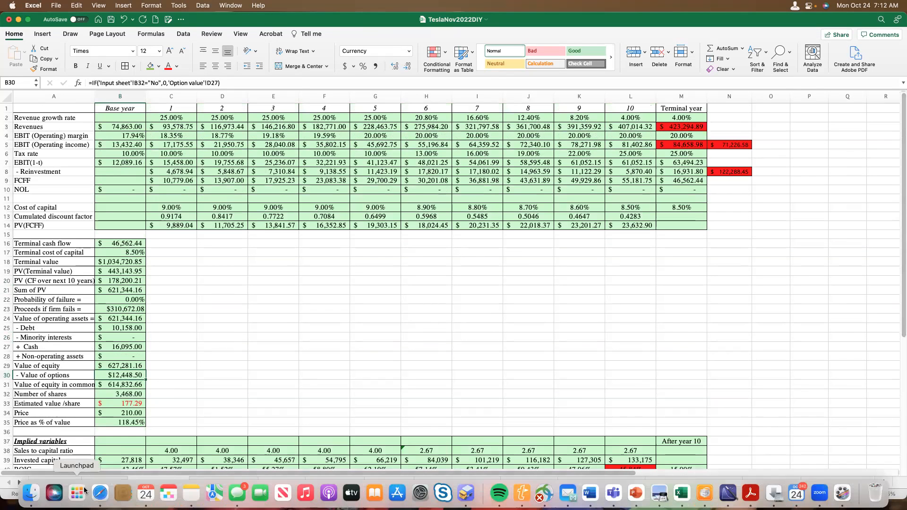
# Go back to the Input sheet and inspect the sales to capital ratio inputs for years 1-5 and 6-10.
pyautogui.click(109, 482)
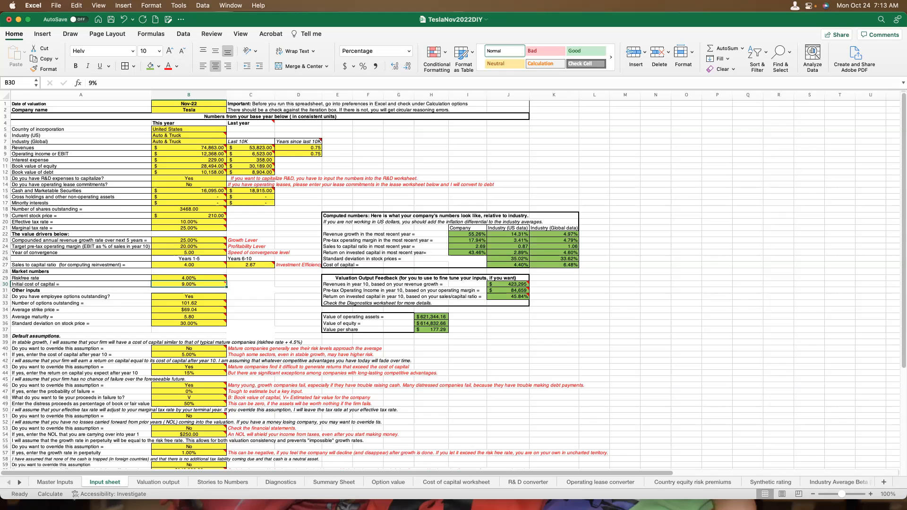
pyautogui.moveTo(194, 246)
pyautogui.moveTo(199, 263)
pyautogui.click(198, 264)
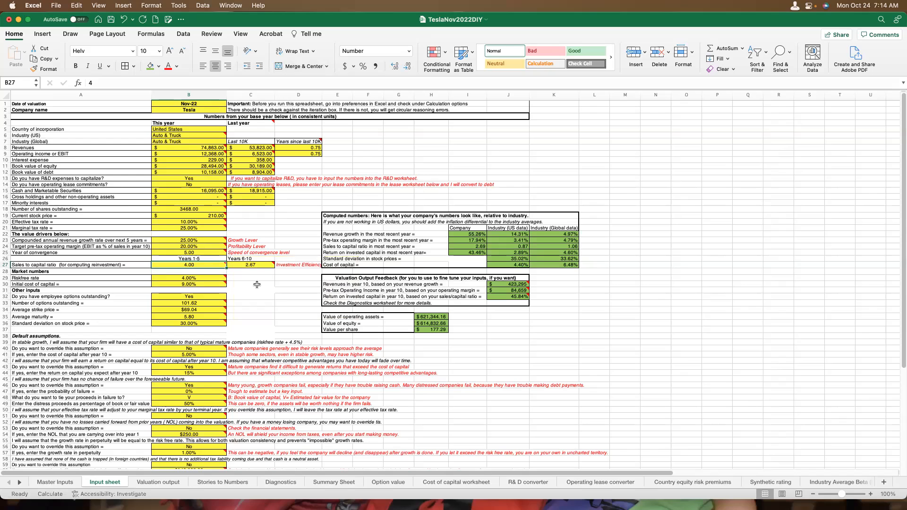
pyautogui.click(256, 264)
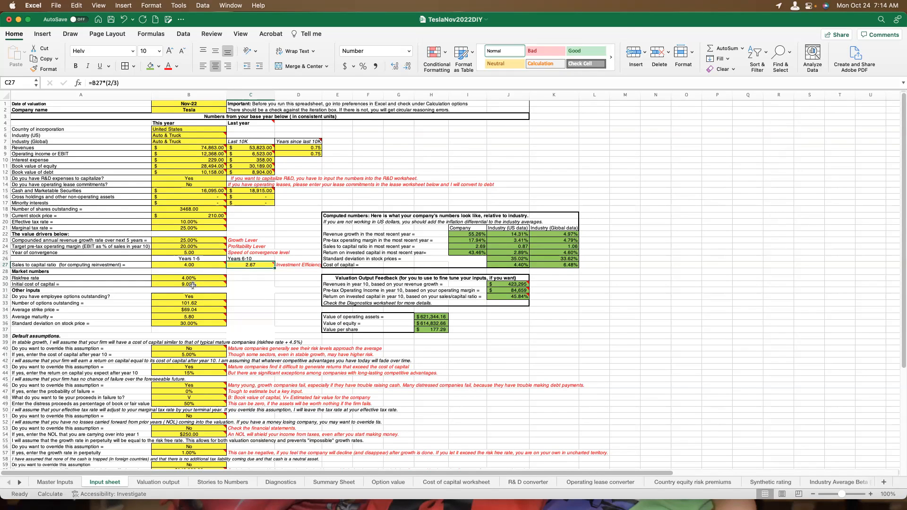
# Check the iterative calculation settings in Excel's calculation preferences and close the preferences.
pyautogui.moveTo(192, 283)
pyautogui.click(13, 6)
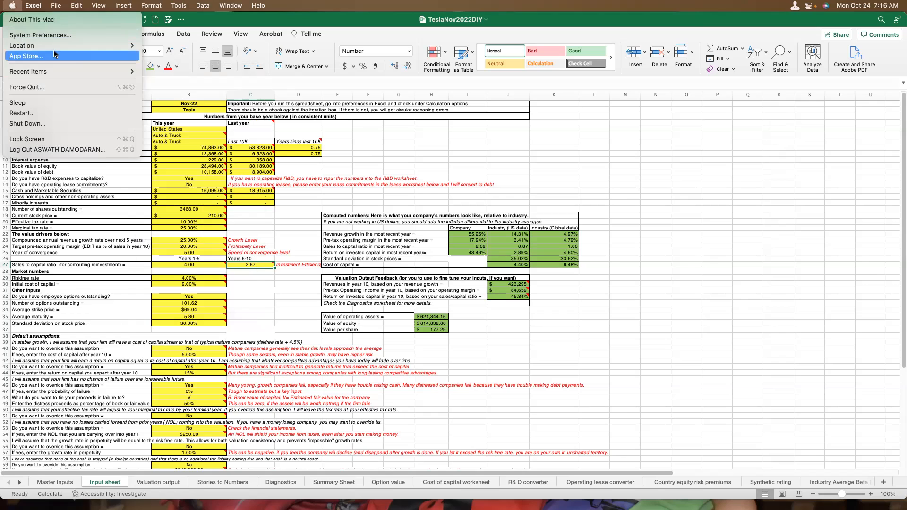
pyautogui.moveTo(86, 72)
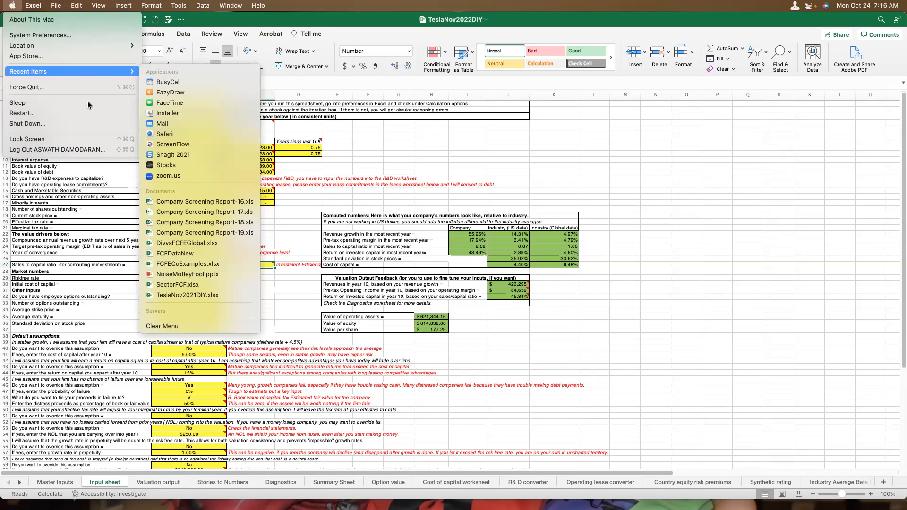
pyautogui.moveTo(37, 5)
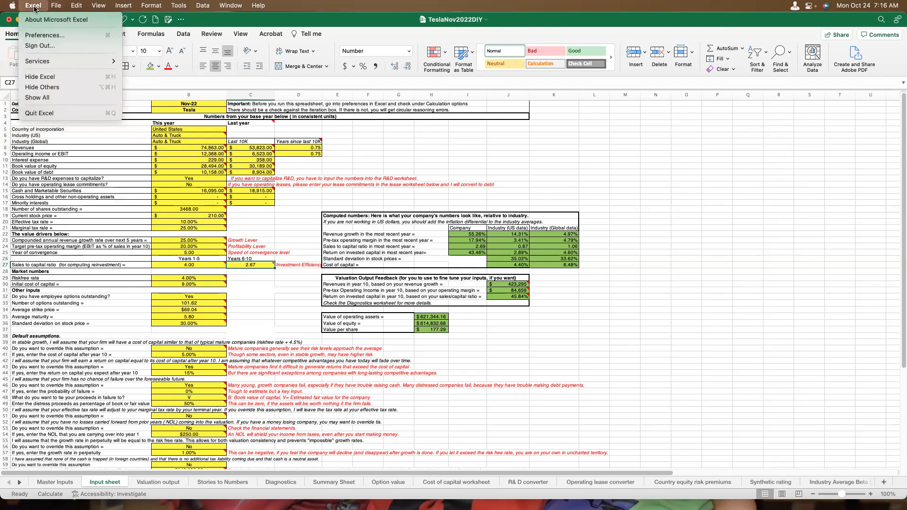
pyautogui.click(42, 34)
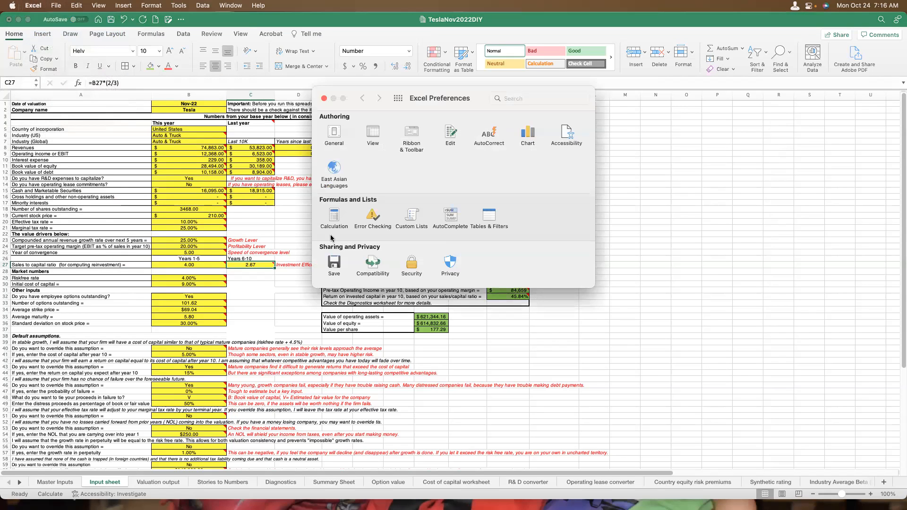
pyautogui.click(334, 217)
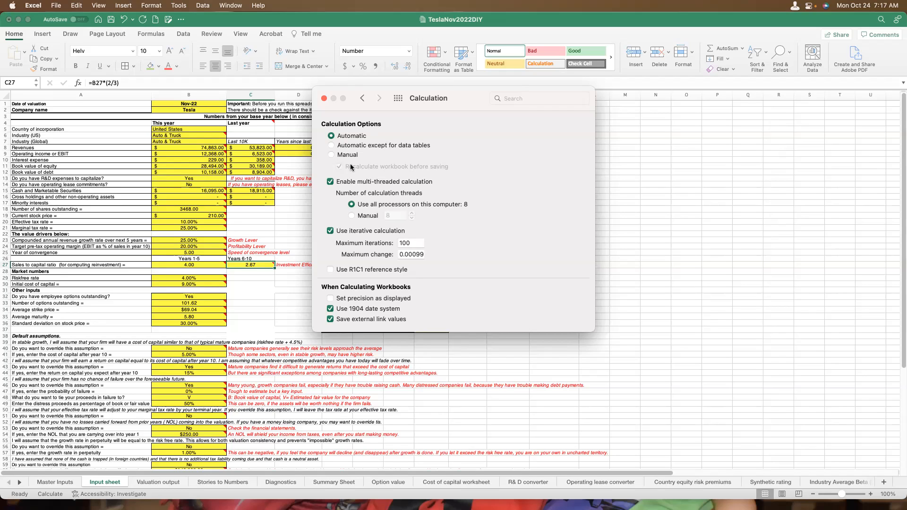
pyautogui.moveTo(409, 309)
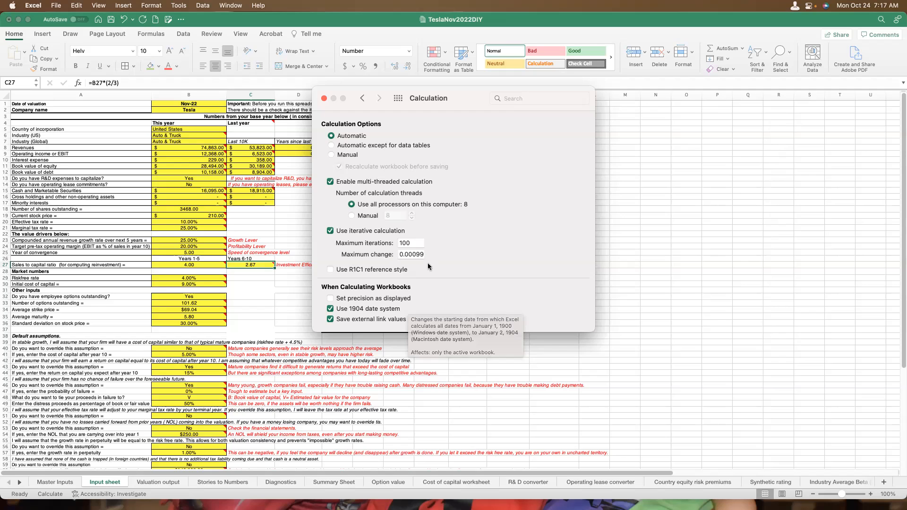
pyautogui.click(324, 97)
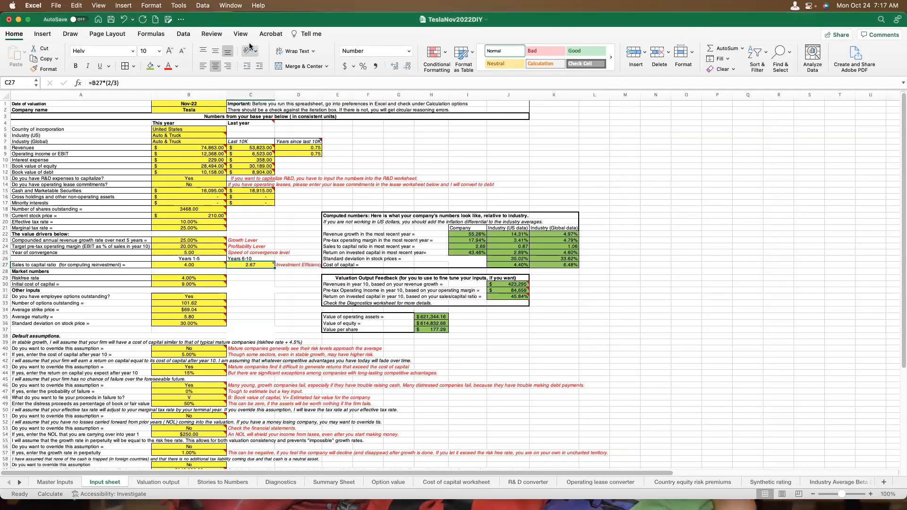
# Try to goal seek the estimated value per share on the Valuation output sheet to 210 by changing the compounded annual revenue growth rate.
pyautogui.click(180, 5)
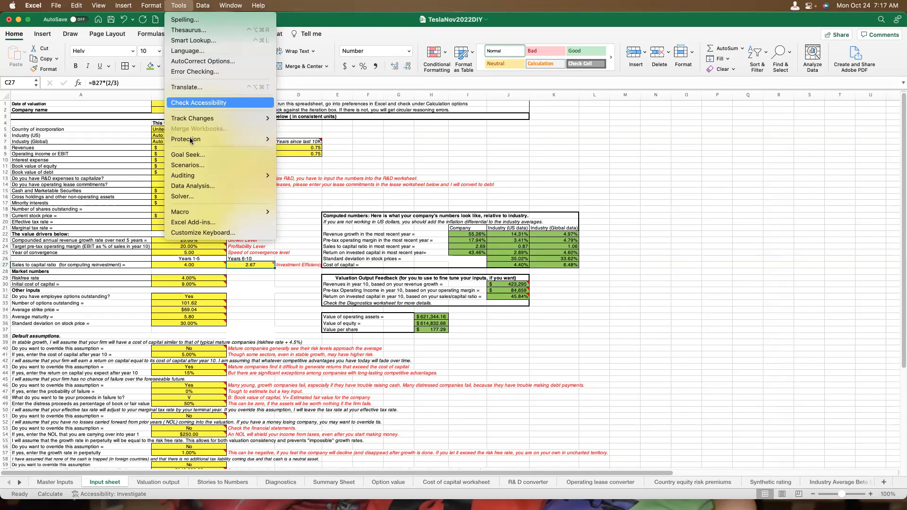
pyautogui.click(192, 158)
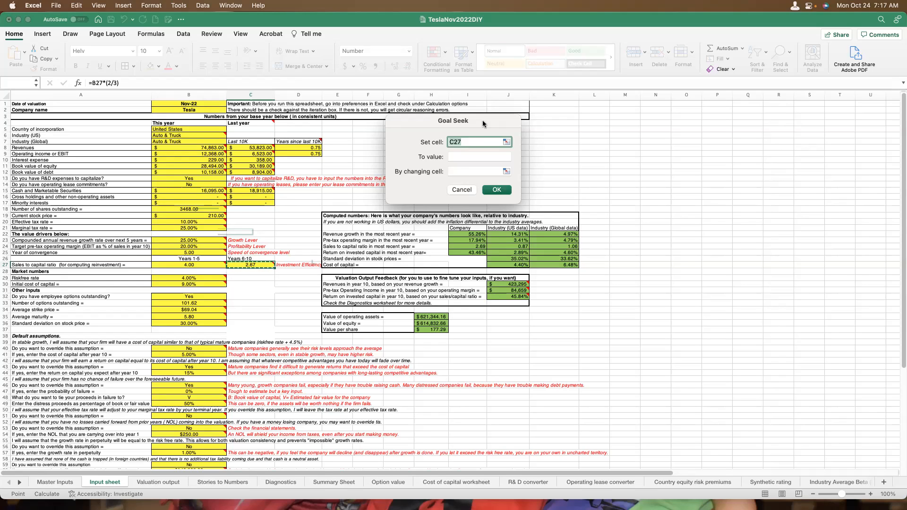
pyautogui.click(163, 481)
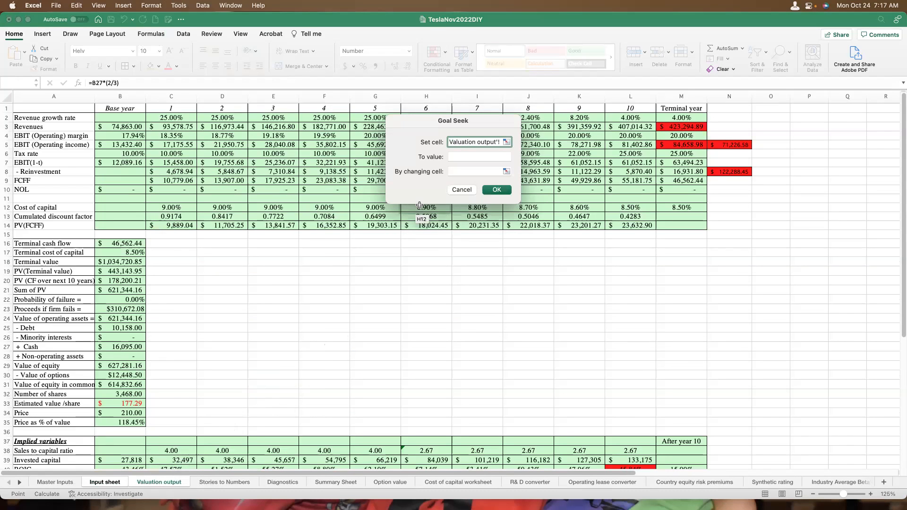
pyautogui.click(133, 403)
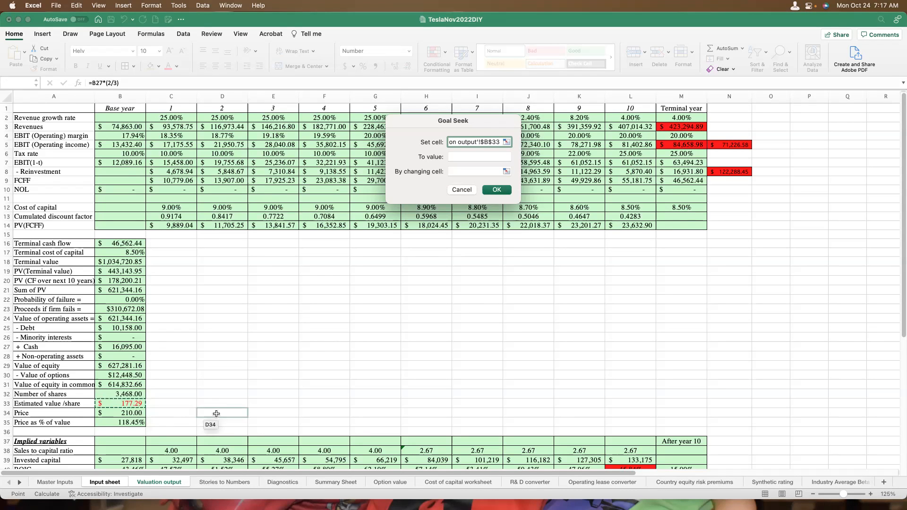
pyautogui.click(468, 158)
pyautogui.write('210')
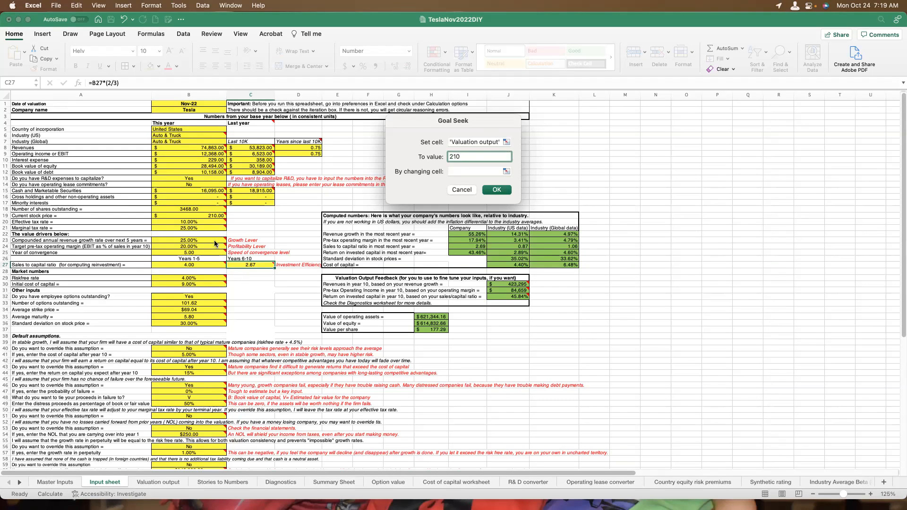
pyautogui.click(471, 171)
pyautogui.click(189, 240)
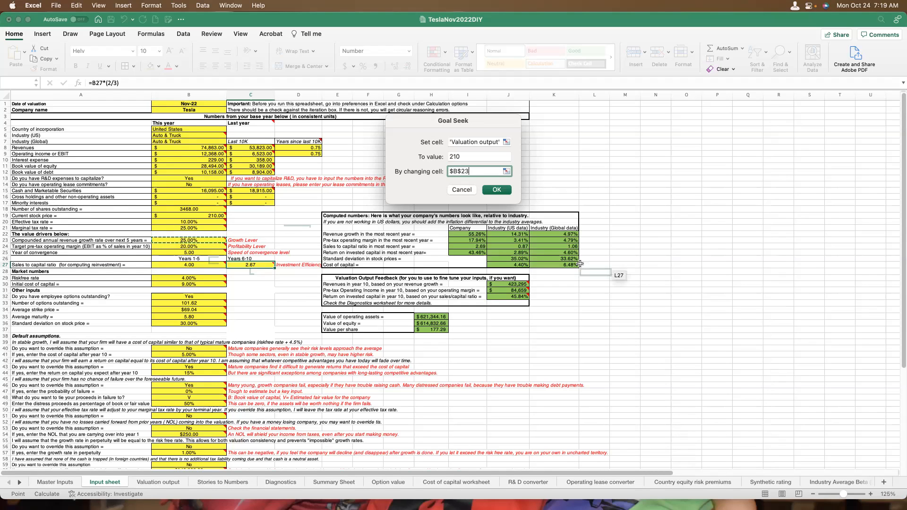
pyautogui.click(497, 190)
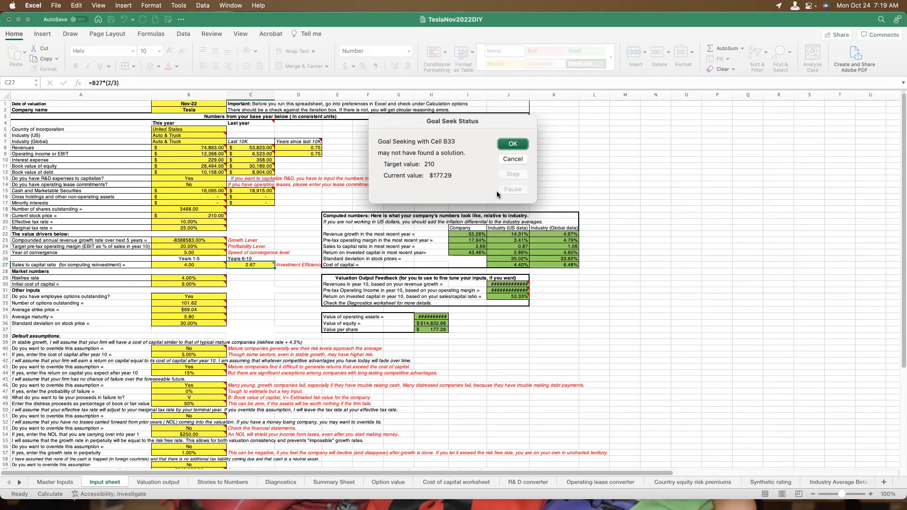
pyautogui.click(510, 146)
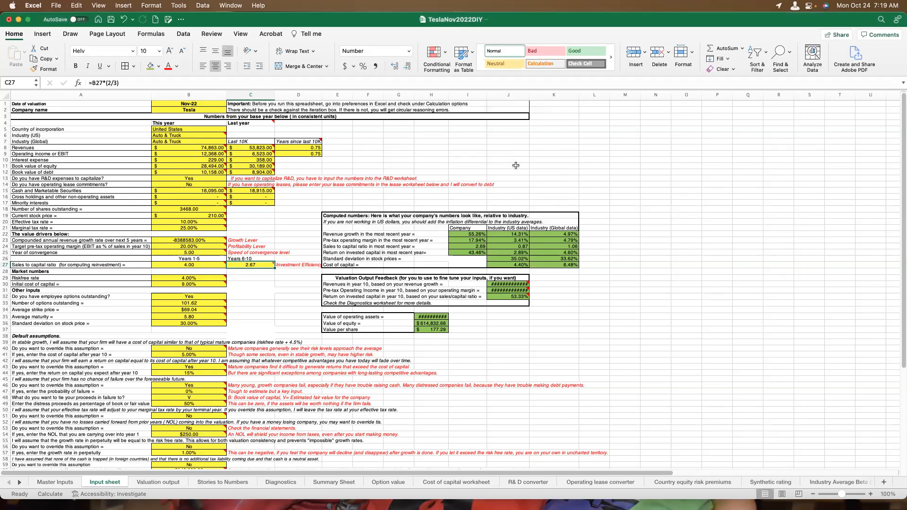
# Rerun Goal Seek on Valuation output cell B33 with a target of 210, changing the growth rate in Input sheet cell B23.
pyautogui.click(182, 5)
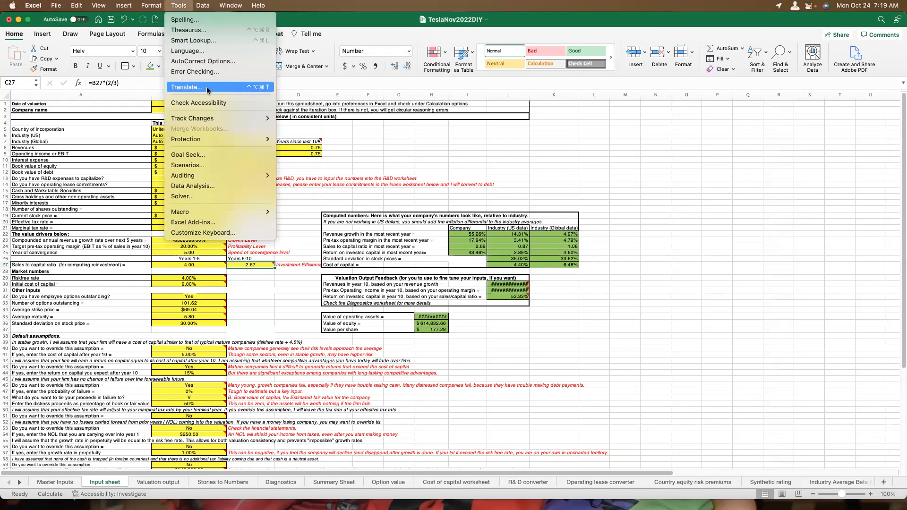
pyautogui.click(208, 154)
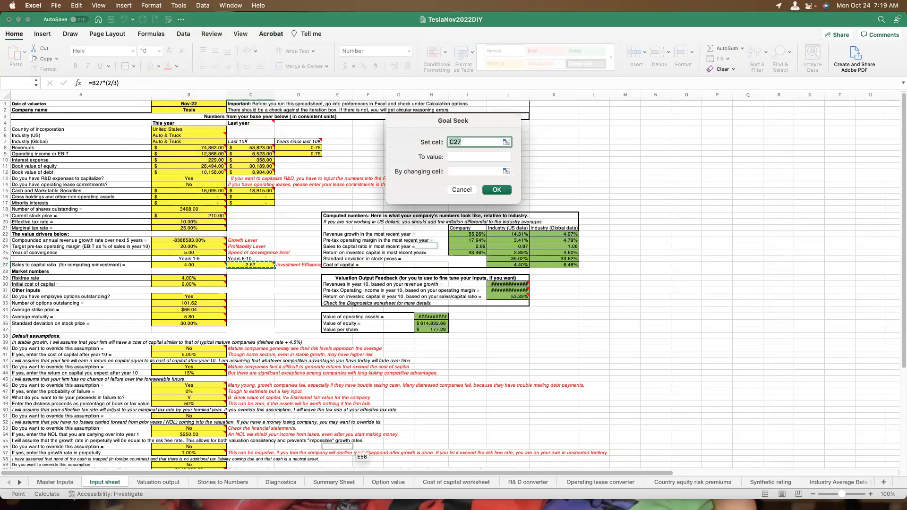
pyautogui.click(158, 482)
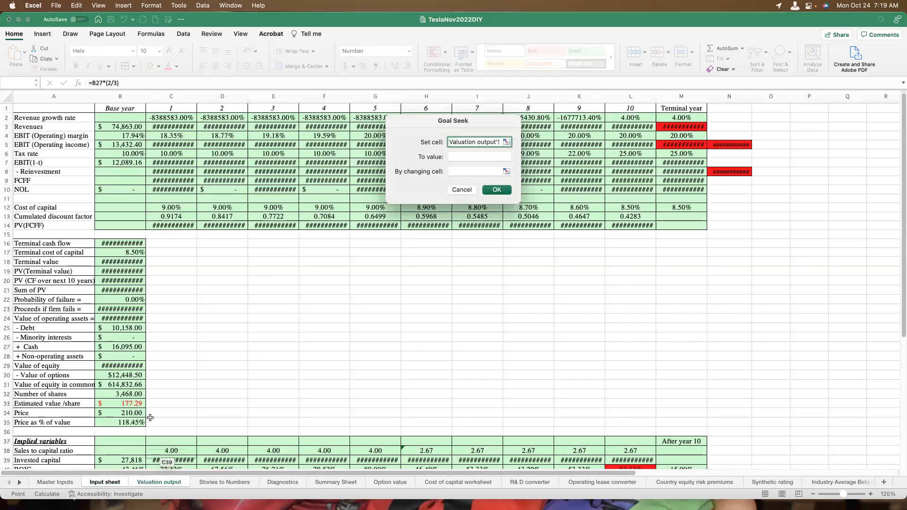
pyautogui.click(134, 403)
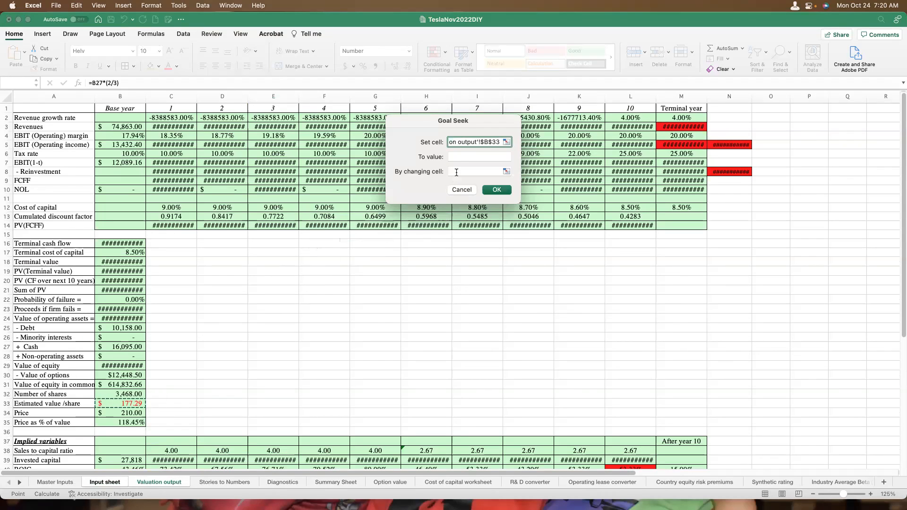
pyautogui.click(460, 157)
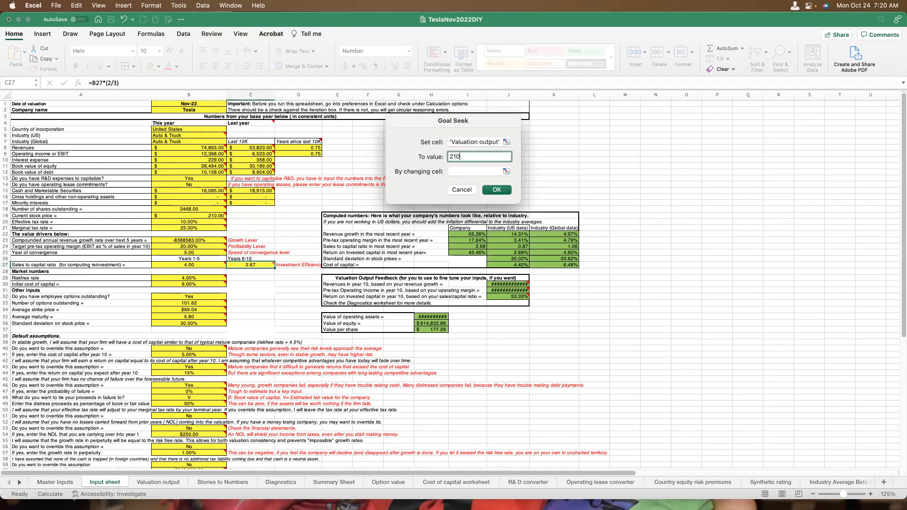
pyautogui.click(459, 172)
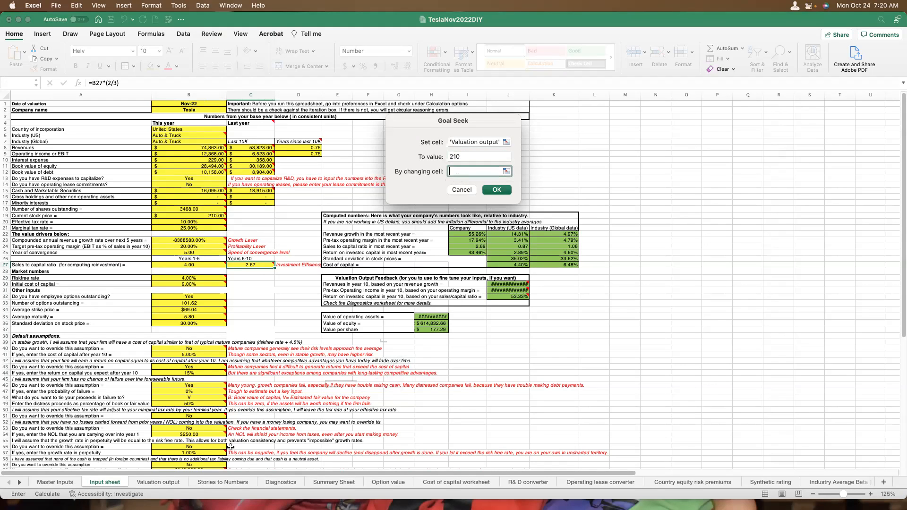
pyautogui.click(53, 480)
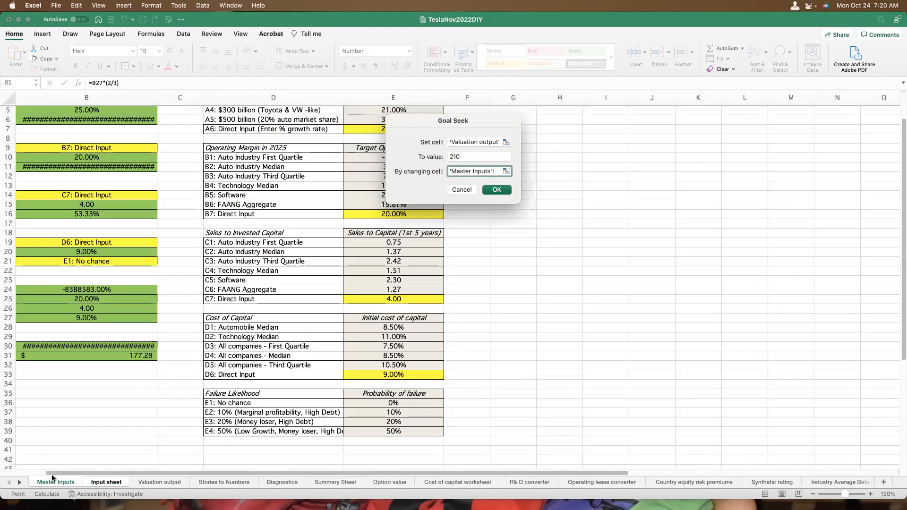
pyautogui.click(112, 483)
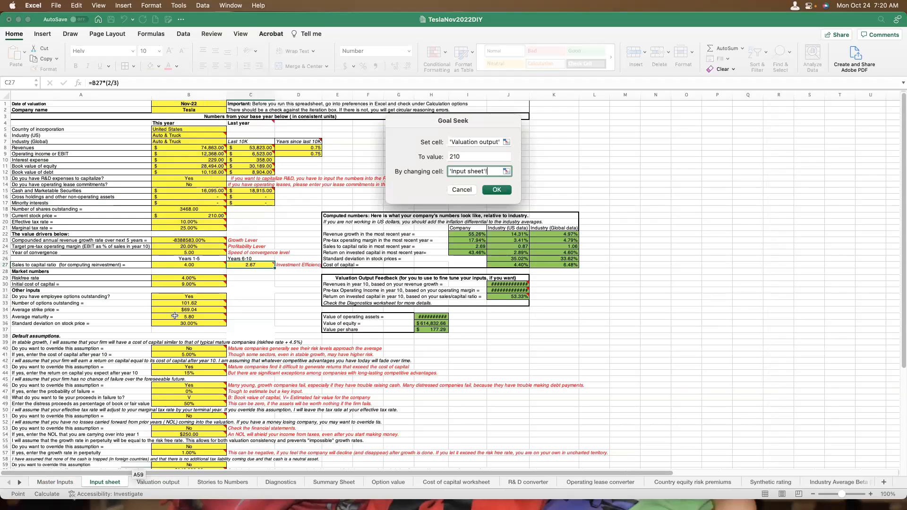
pyautogui.click(203, 240)
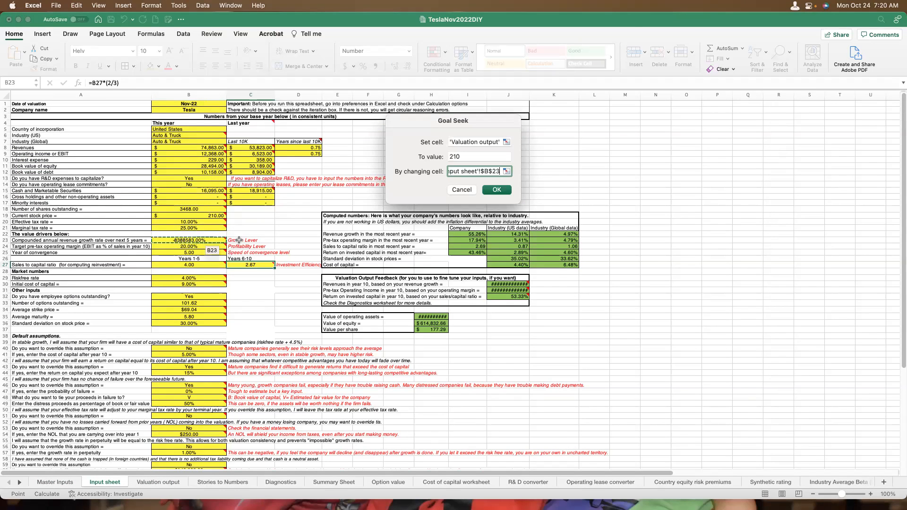
pyautogui.click(495, 190)
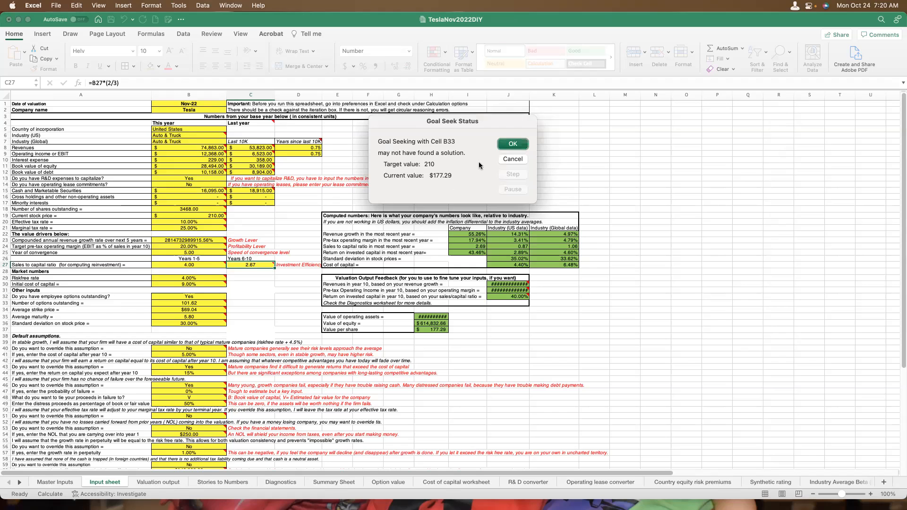
pyautogui.click(513, 143)
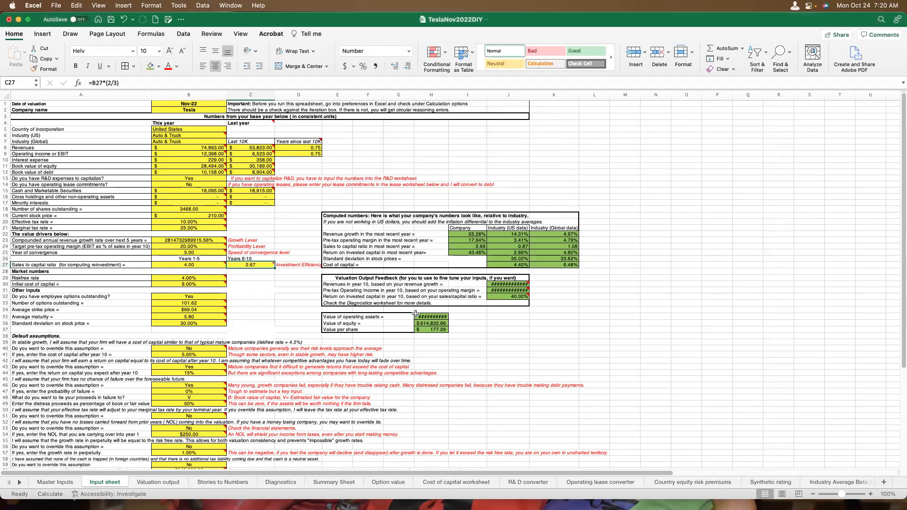
# Compare the Valuation output and Input sheets, and recheck the iterative calculation settings in Excel's calculation preferences.
pyautogui.click(162, 481)
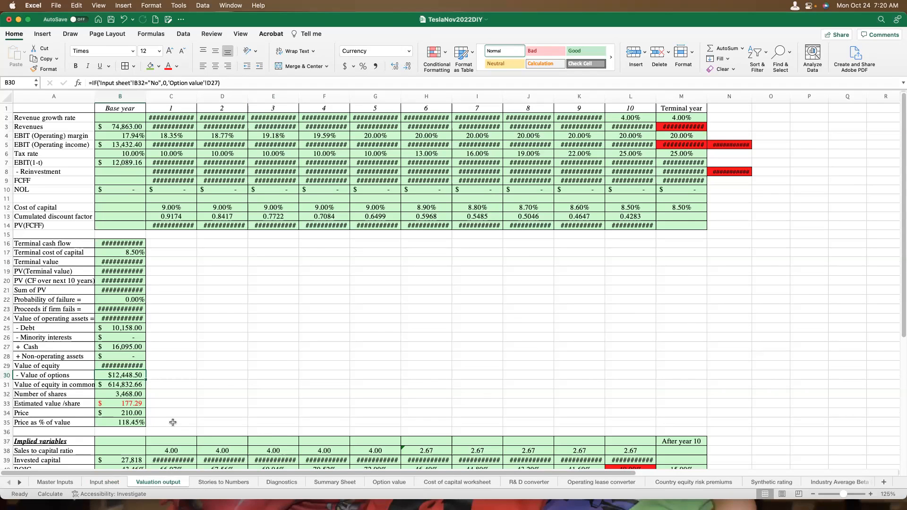
pyautogui.click(105, 482)
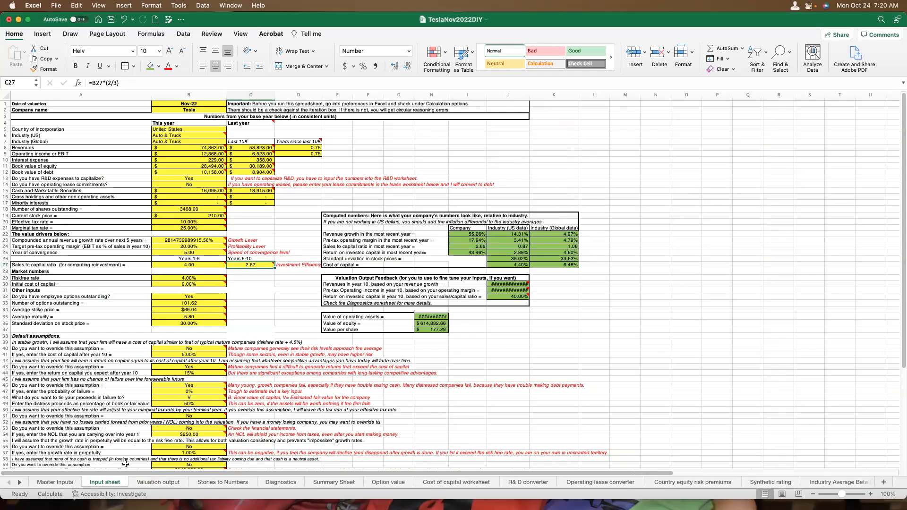
pyautogui.click(36, 7)
pyautogui.click(47, 34)
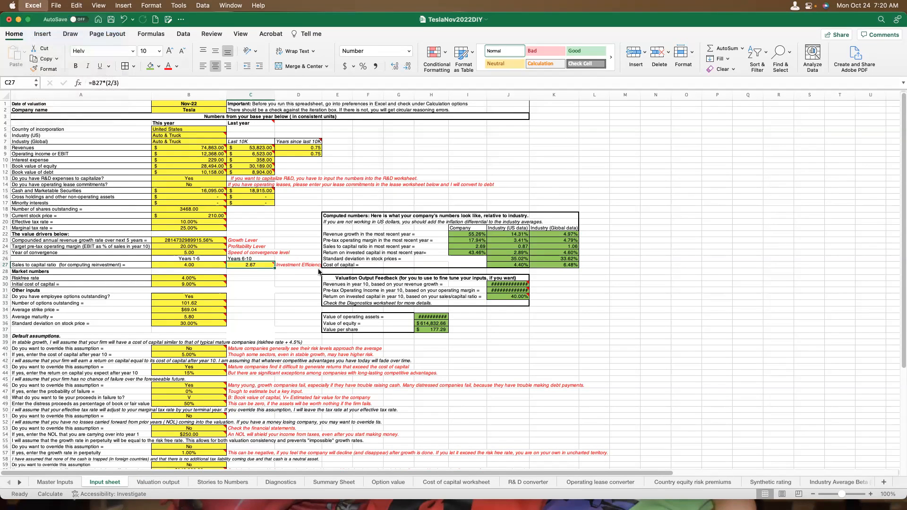
pyautogui.click(335, 215)
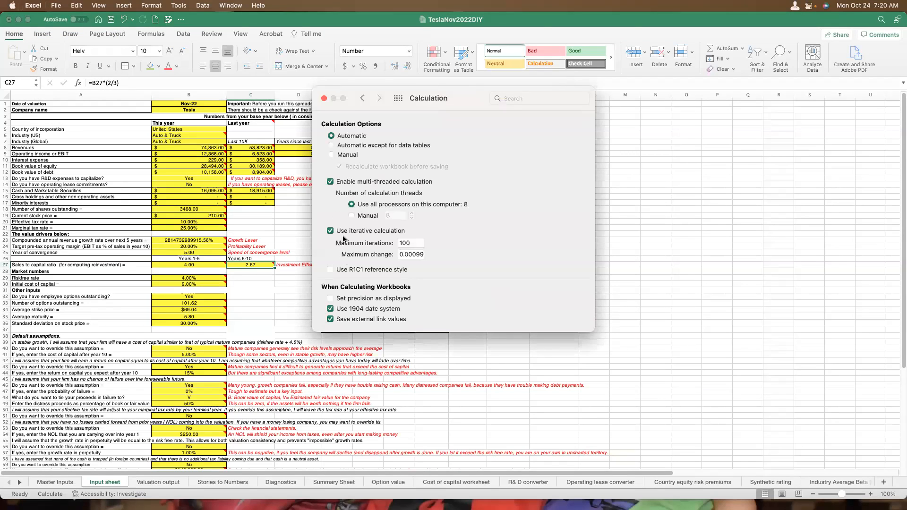
pyautogui.click(324, 99)
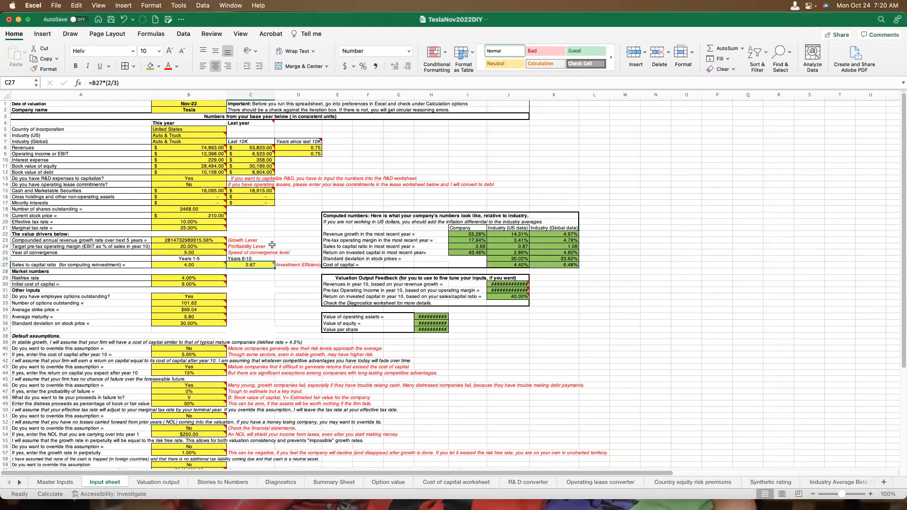
# Set the compounded annual revenue growth rate in Input sheet cell B23 to 25%.
pyautogui.click(210, 242)
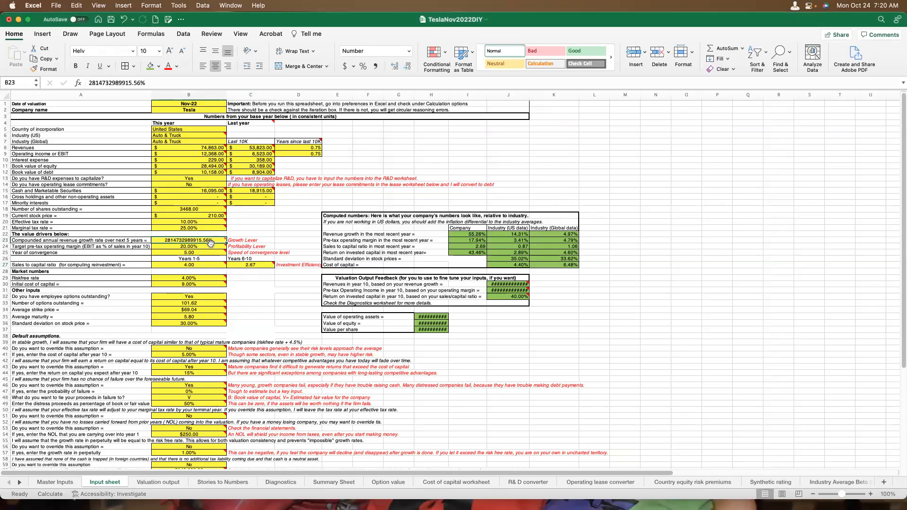
pyautogui.write('25')
pyautogui.press('Return')
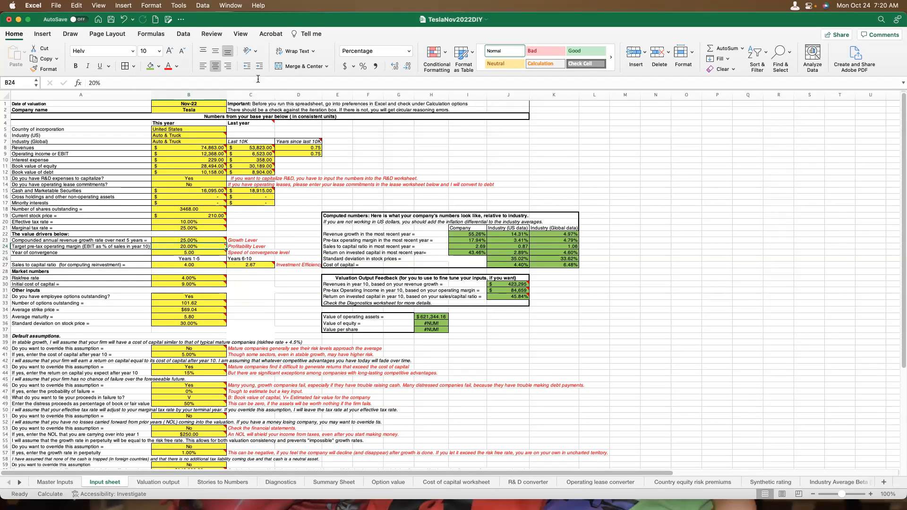
# Try to goal seek Valuation output cell B33 to 210 by changing the target pre-tax operating margin in Input sheet cell B24.
pyautogui.click(179, 5)
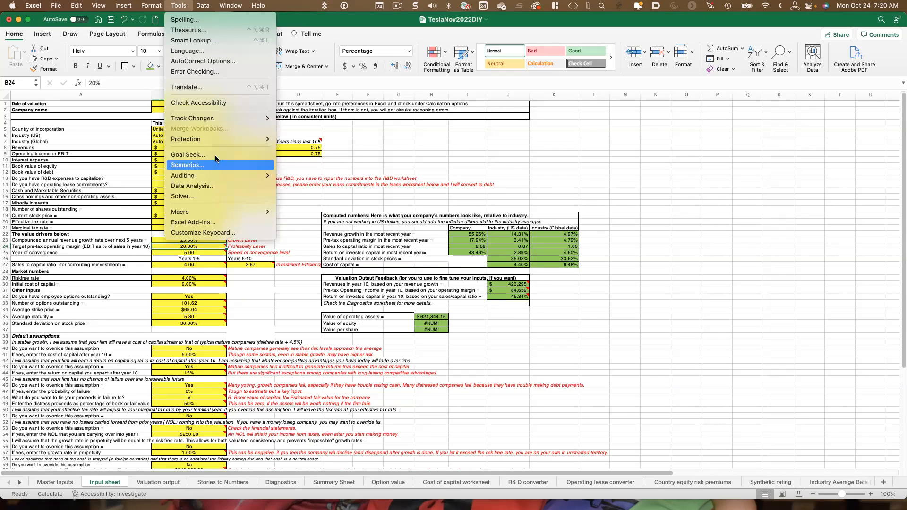
pyautogui.click(216, 157)
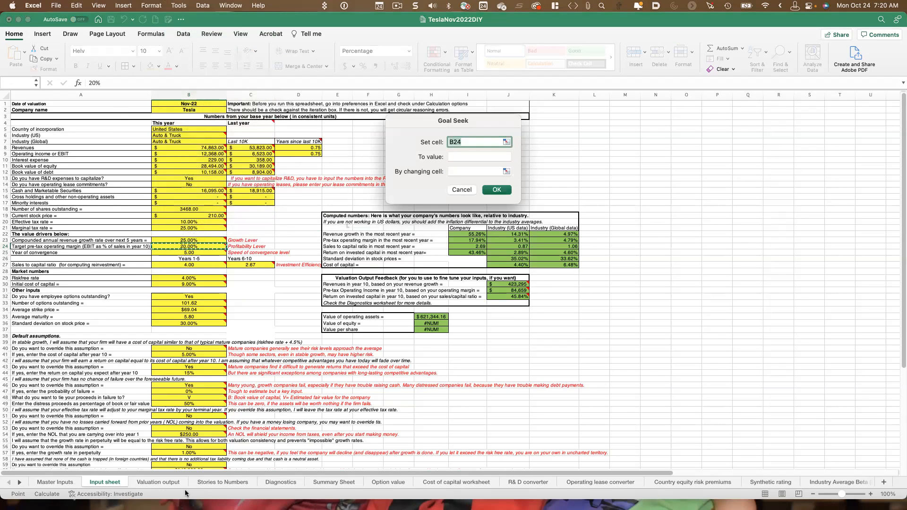
pyautogui.click(159, 482)
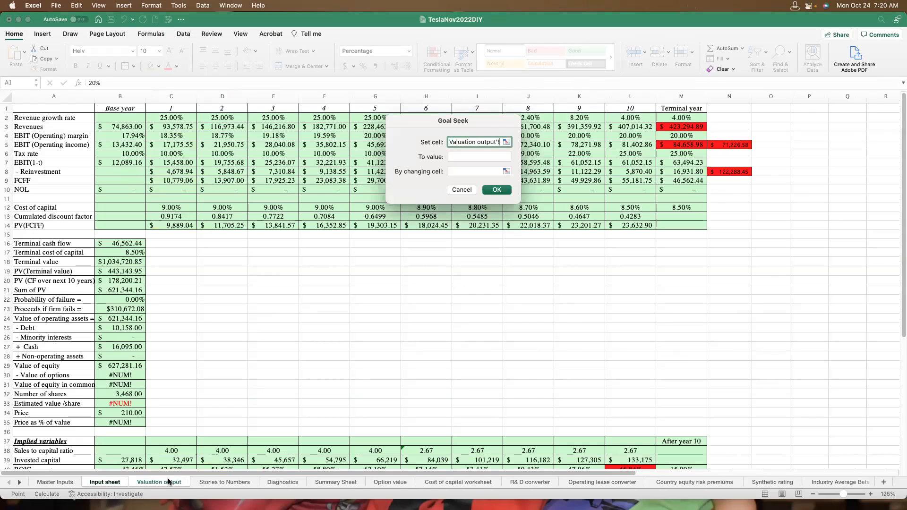
pyautogui.click(131, 405)
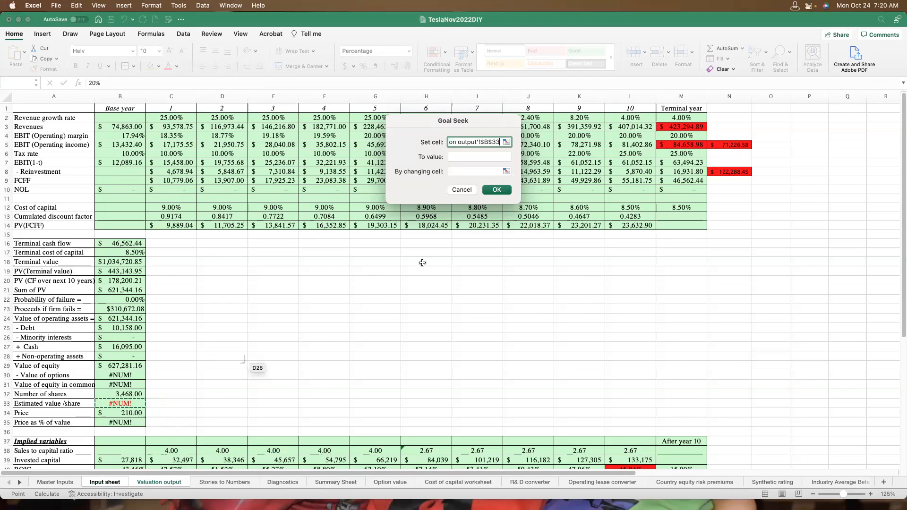
pyautogui.click(456, 156)
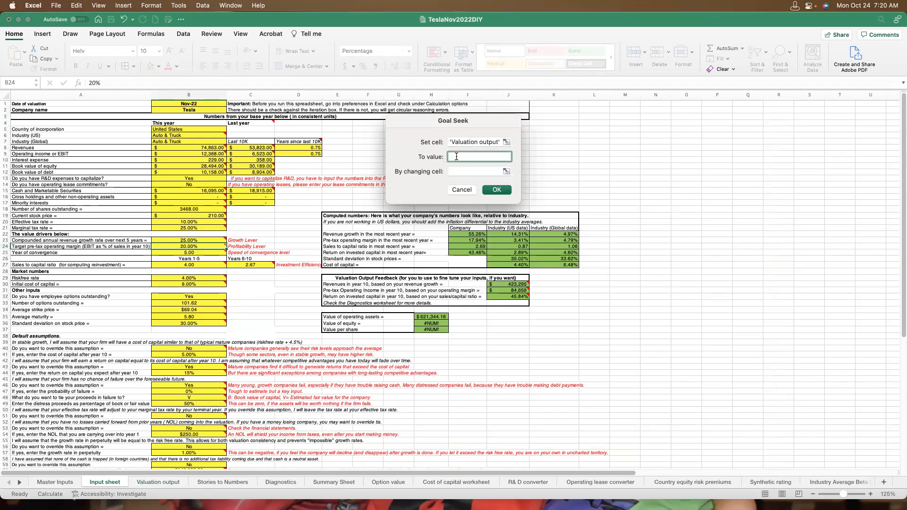
pyautogui.write('210')
pyautogui.click(456, 172)
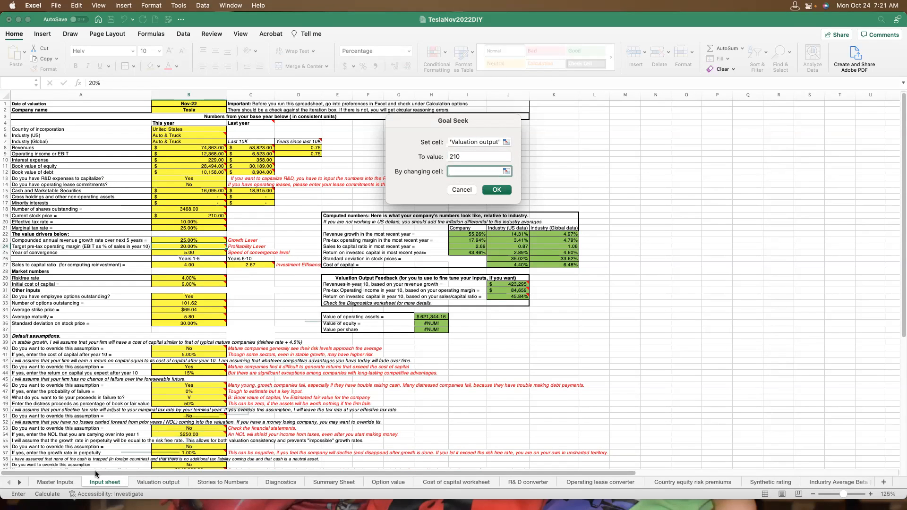
pyautogui.click(71, 483)
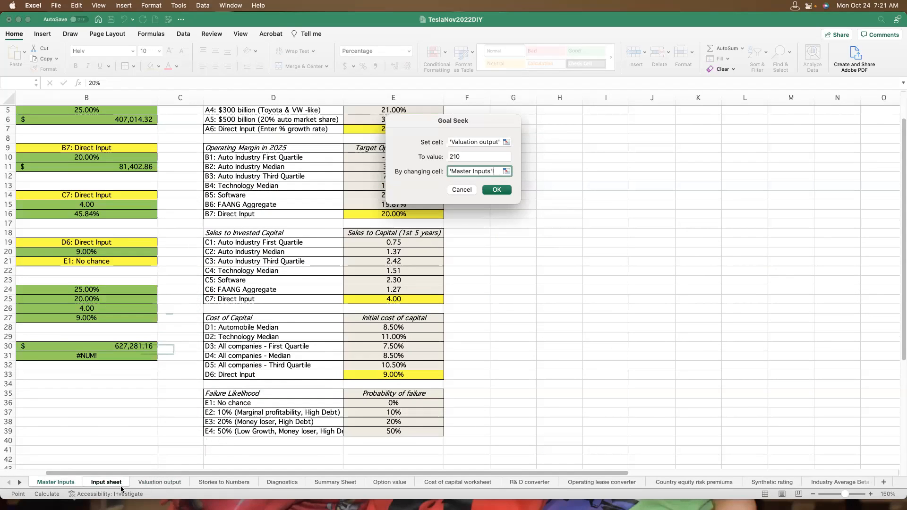
pyautogui.click(106, 483)
pyautogui.click(201, 247)
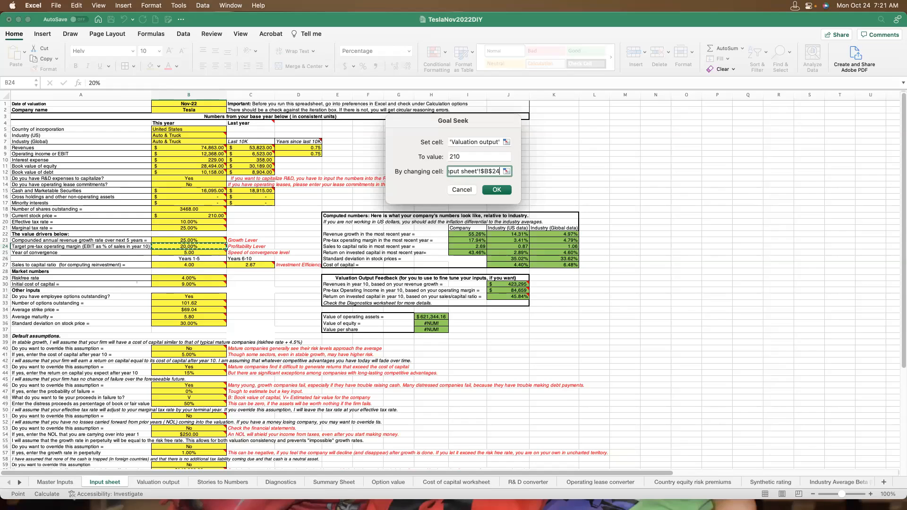
pyautogui.press('Return')
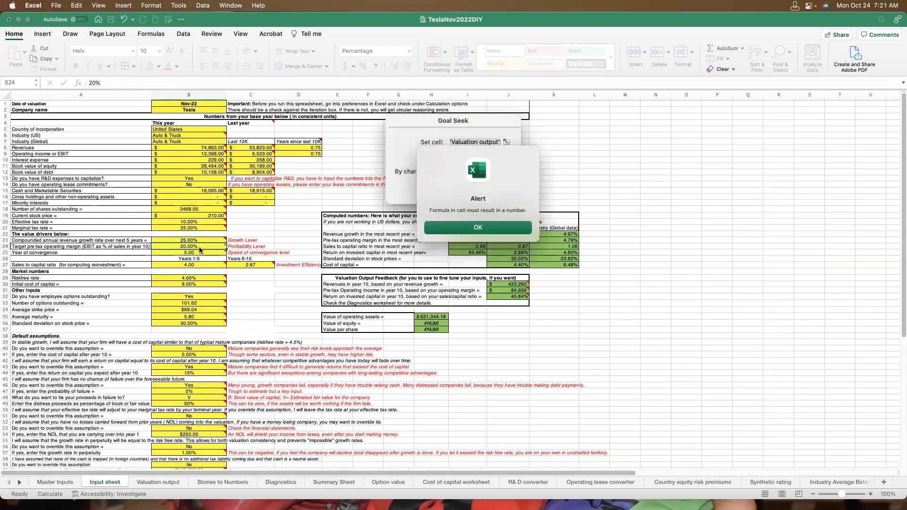
pyautogui.click(476, 228)
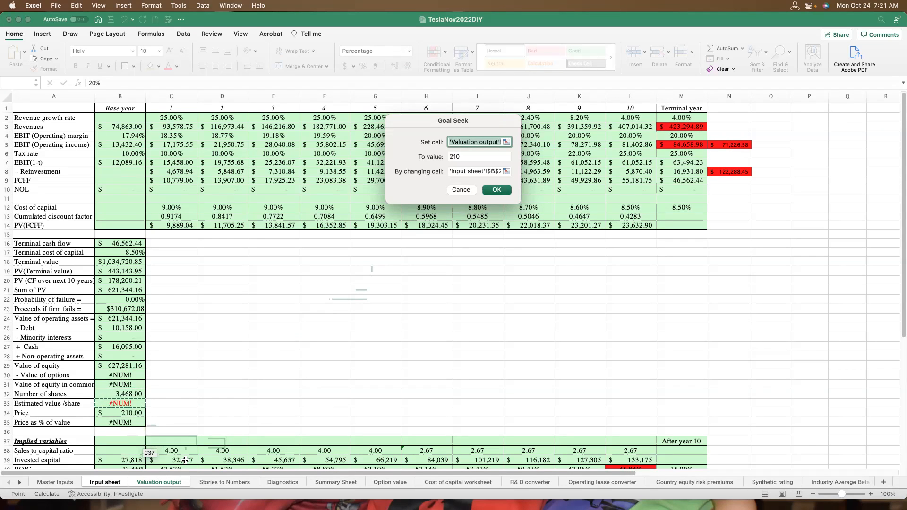
pyautogui.click(390, 481)
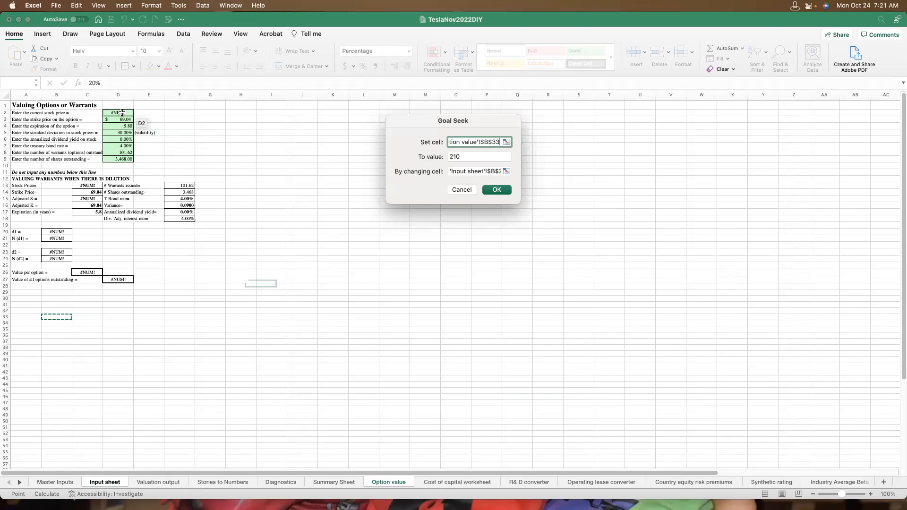
pyautogui.click(54, 482)
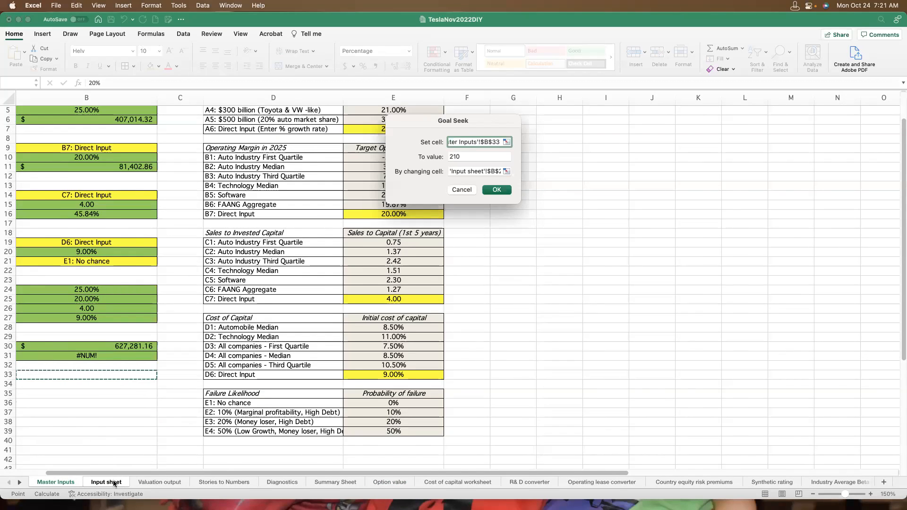
pyautogui.click(112, 481)
pyautogui.click(222, 296)
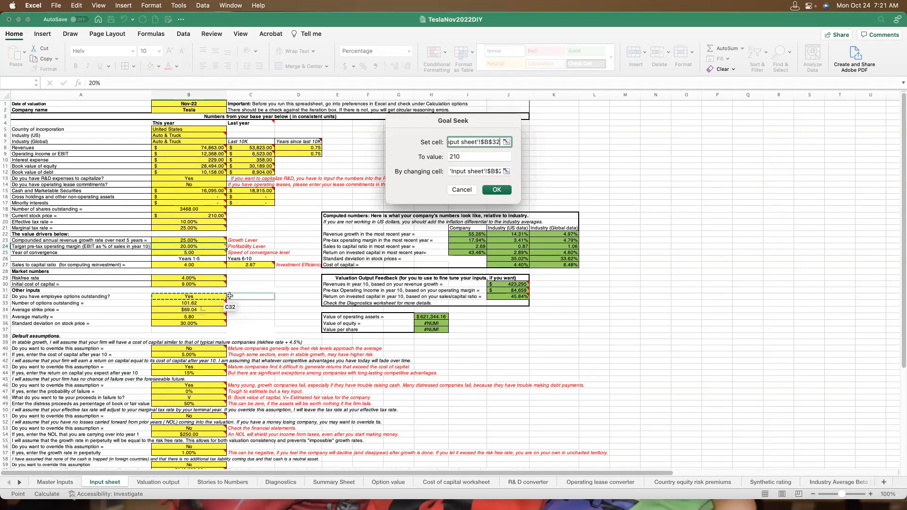
pyautogui.write('No')
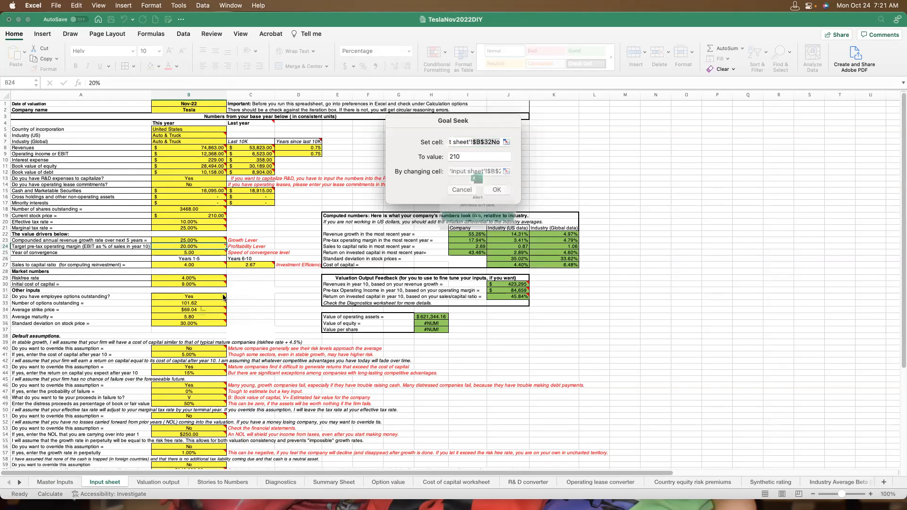
pyautogui.press('Return')
pyautogui.click(486, 226)
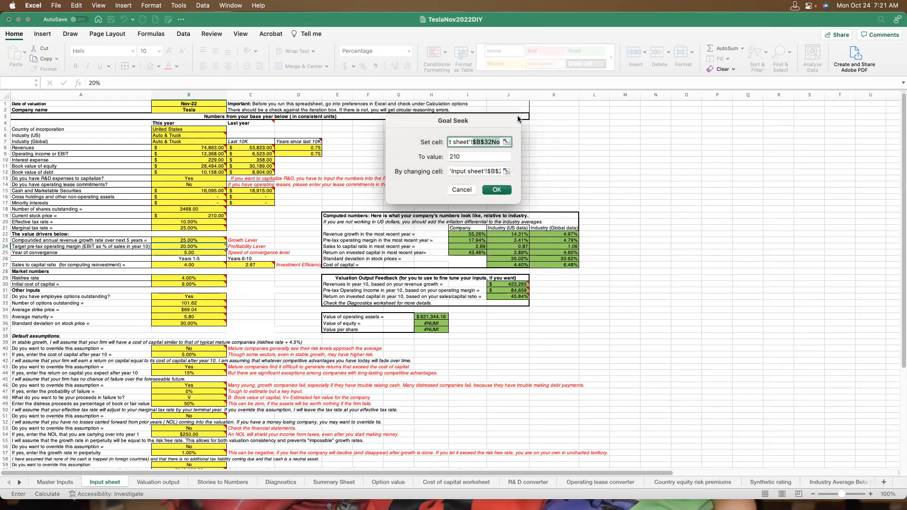
pyautogui.click(465, 190)
# Set the answer for employee options outstanding in Input sheet cell B32 to No.
pyautogui.click(188, 297)
pyautogui.write('No')
pyautogui.press('Return')
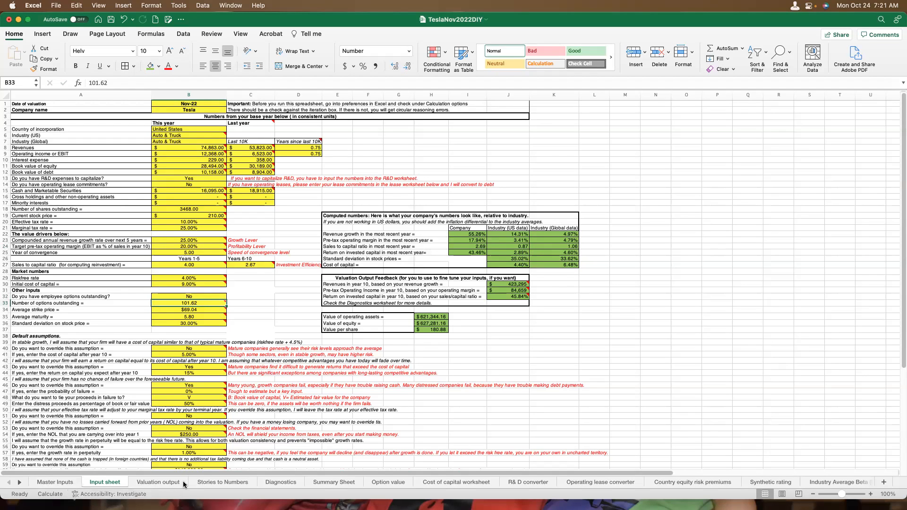
# Clear the circular error on the Option value sheet by entering 100 in Adjusted S cell C15 and undoing it to restore the formula.
pyautogui.click(390, 481)
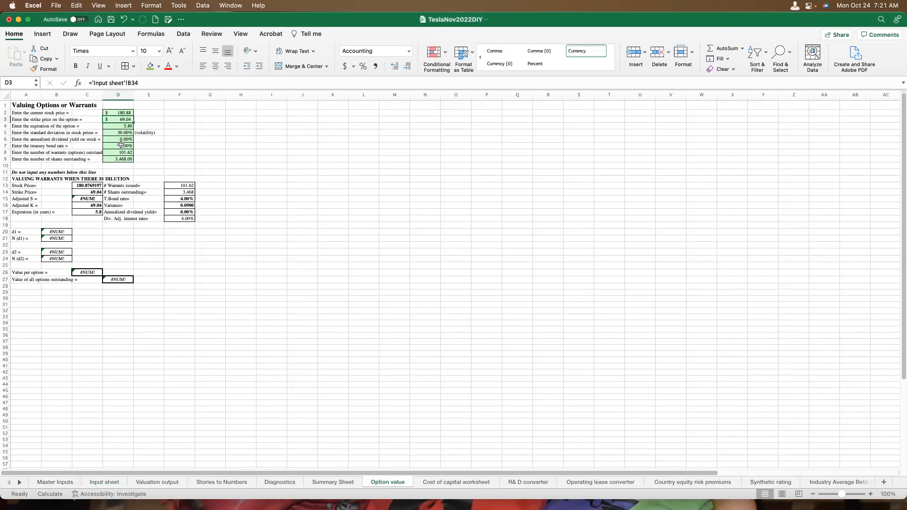
pyautogui.click(90, 198)
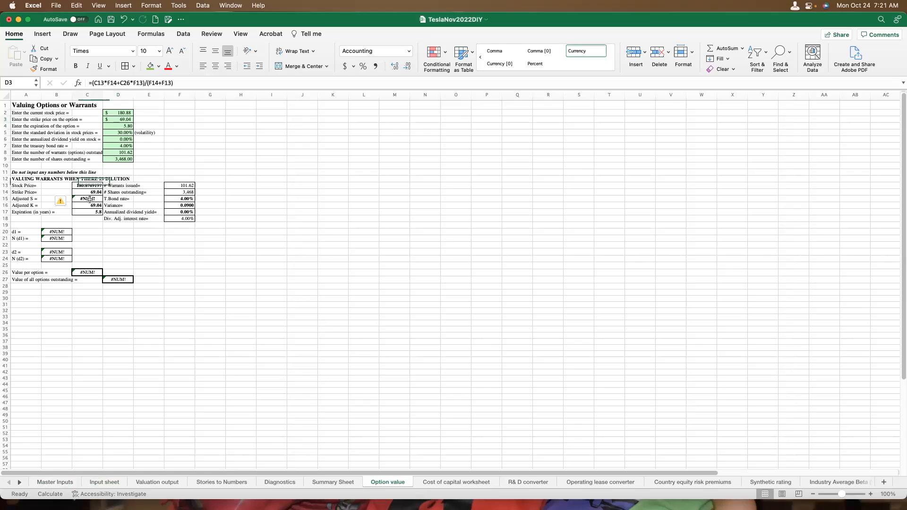
pyautogui.write('100')
pyautogui.press('Return')
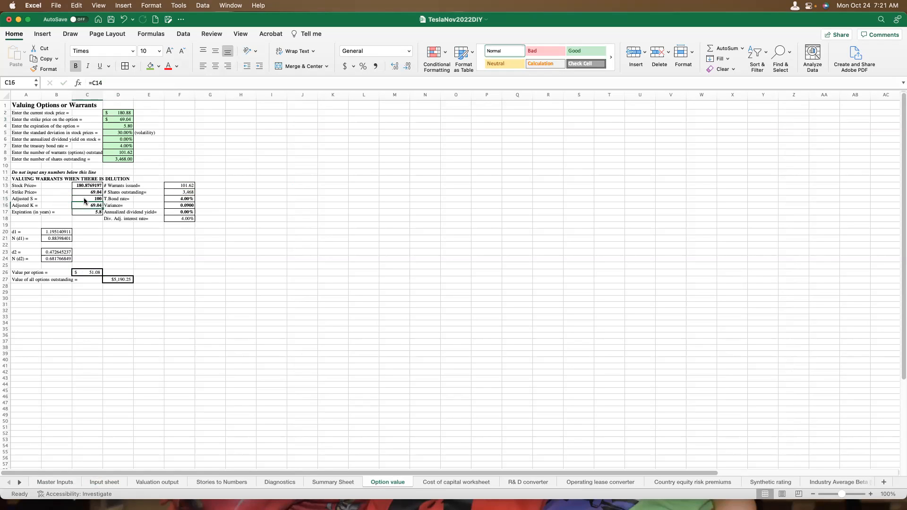
pyautogui.click(77, 5)
pyautogui.click(80, 20)
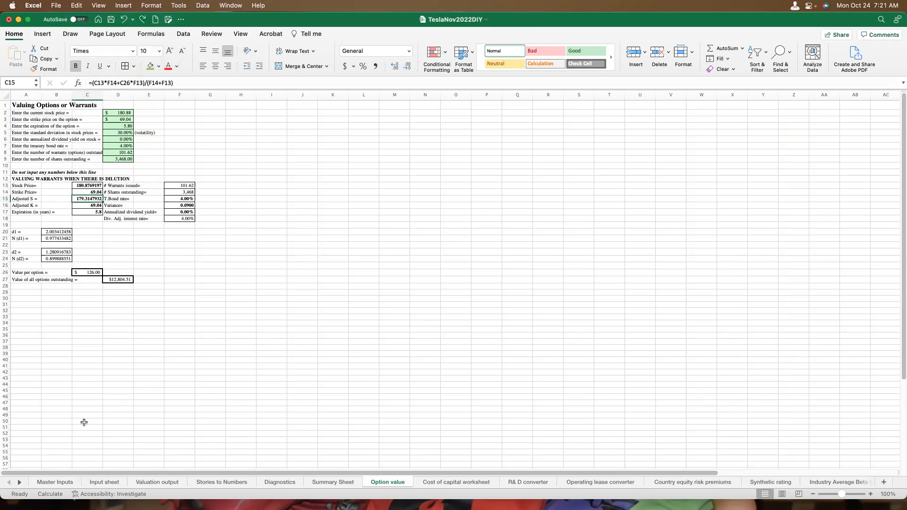
# Goal seek Valuation output cell B33 to 210 by changing the target pre-tax operating margin in Input sheet cell B24, and keep the solution.
pyautogui.click(105, 483)
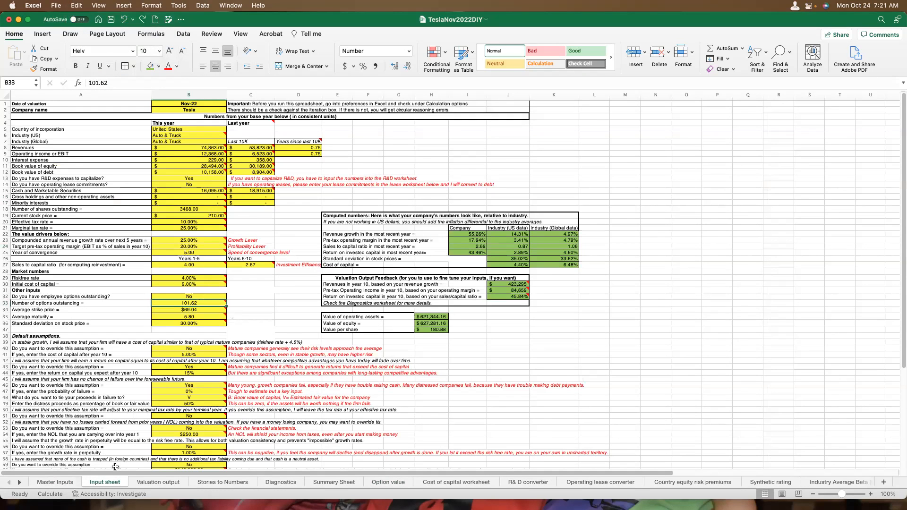
pyautogui.click(151, 482)
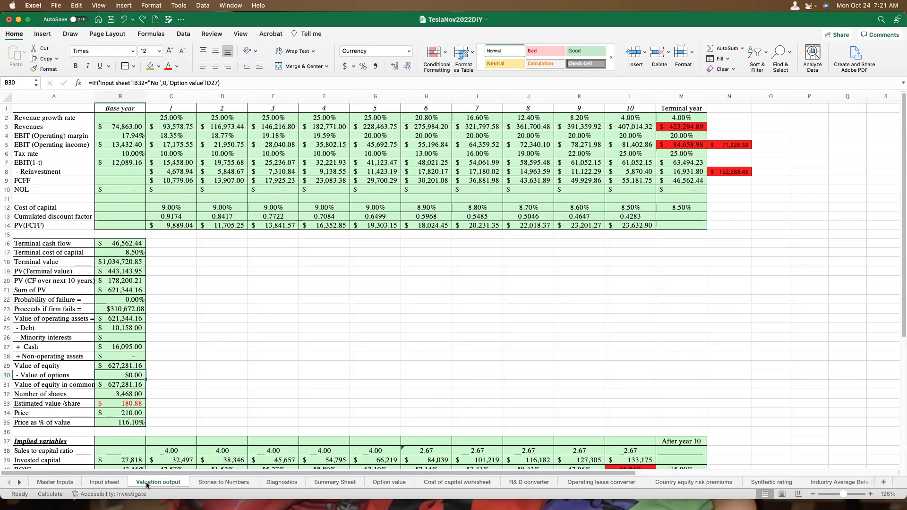
pyautogui.click(120, 478)
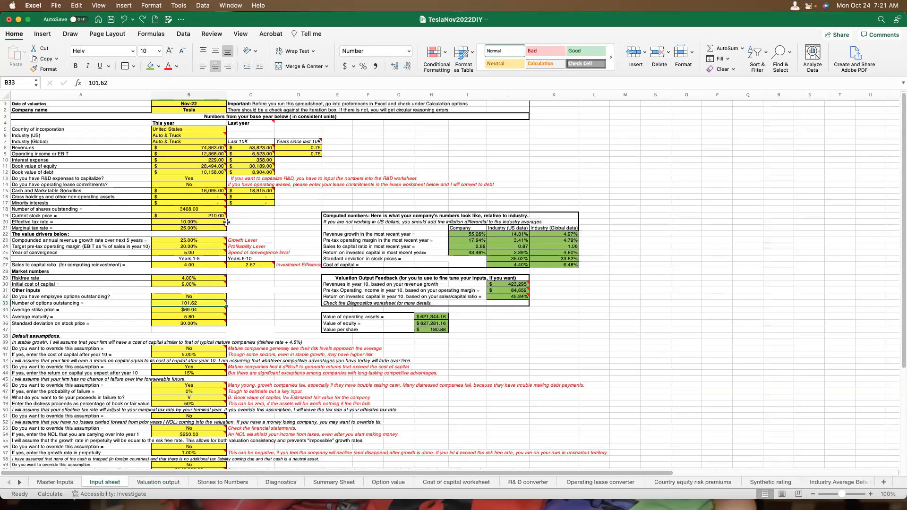
pyautogui.click(179, 6)
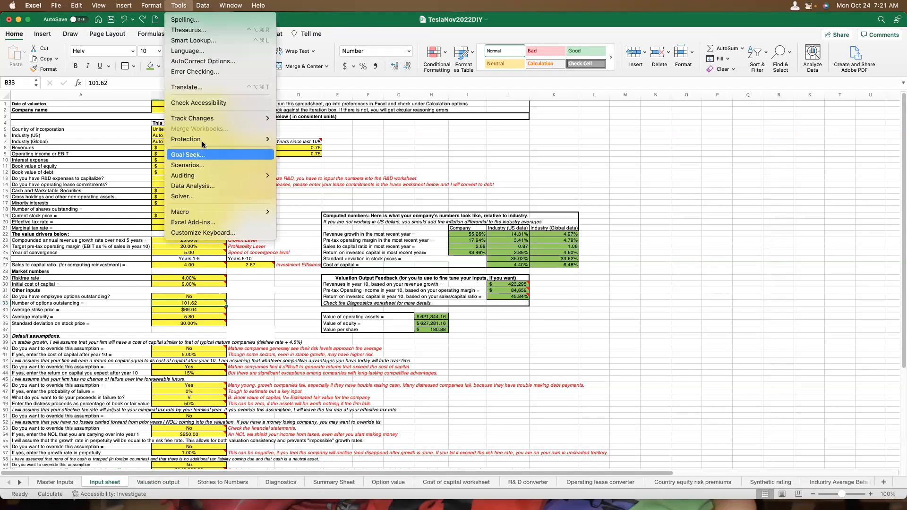
pyautogui.click(195, 155)
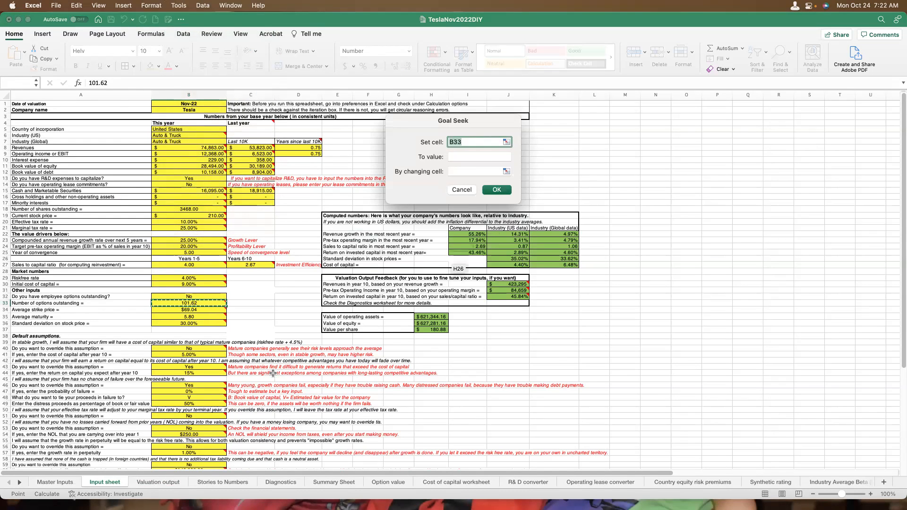
pyautogui.click(166, 483)
pyautogui.click(133, 404)
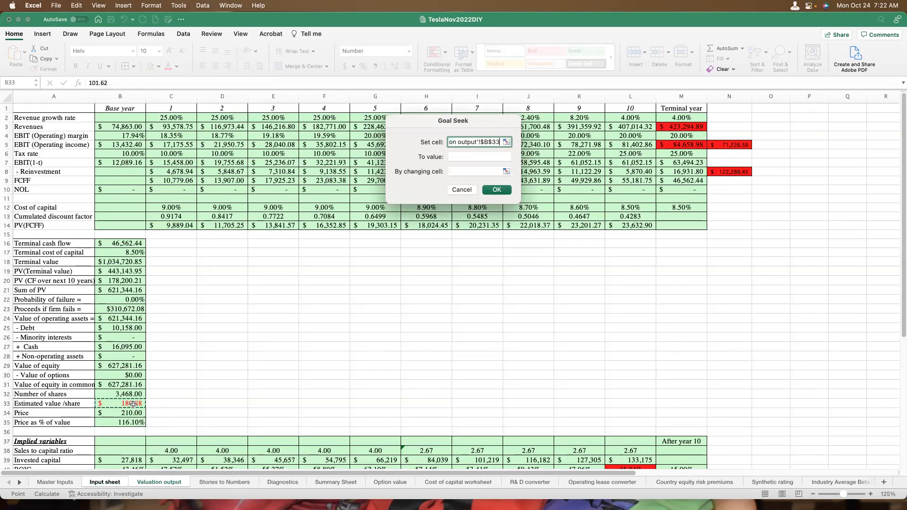
pyautogui.click(485, 157)
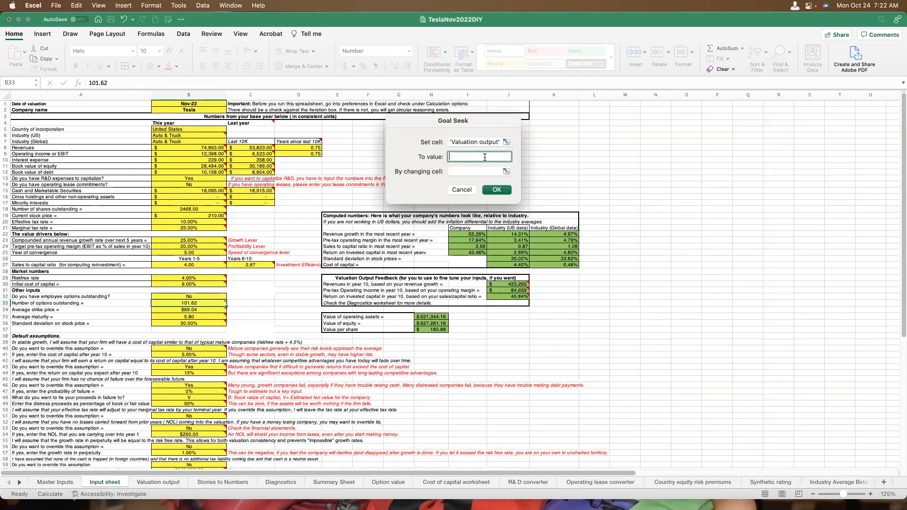
pyautogui.write('210')
pyautogui.click(472, 170)
pyautogui.click(197, 246)
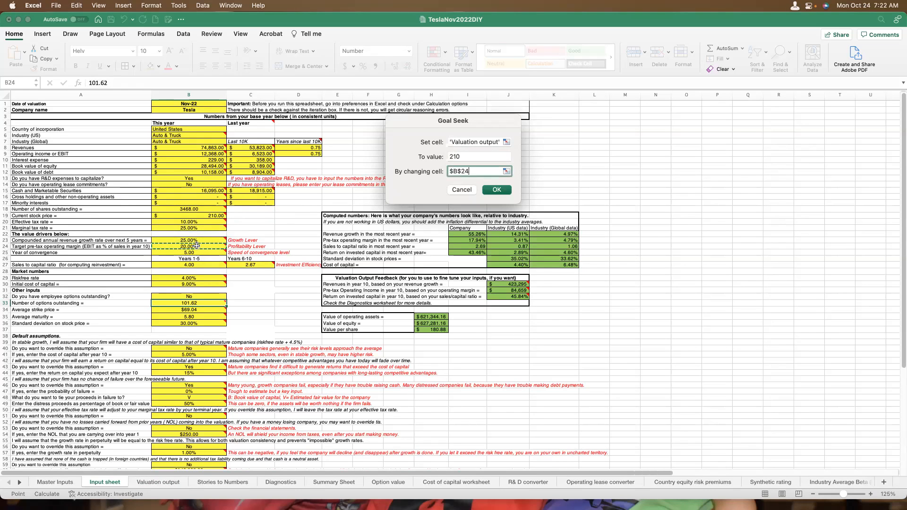
pyautogui.press('Return')
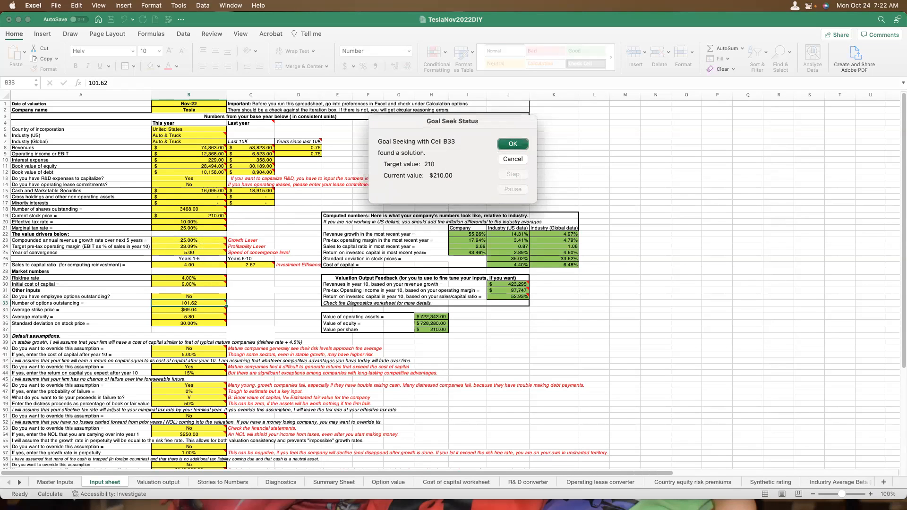
pyautogui.click(513, 144)
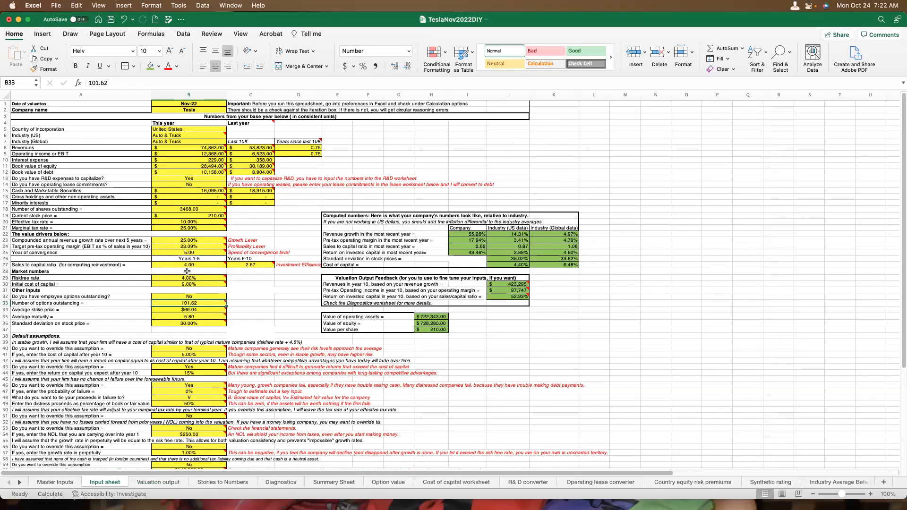
# Examine the initial cost of capital, compounded revenue growth rate and target pre-tax operating margin in Input sheet cells B30, B23 and B24.
pyautogui.moveTo(194, 243)
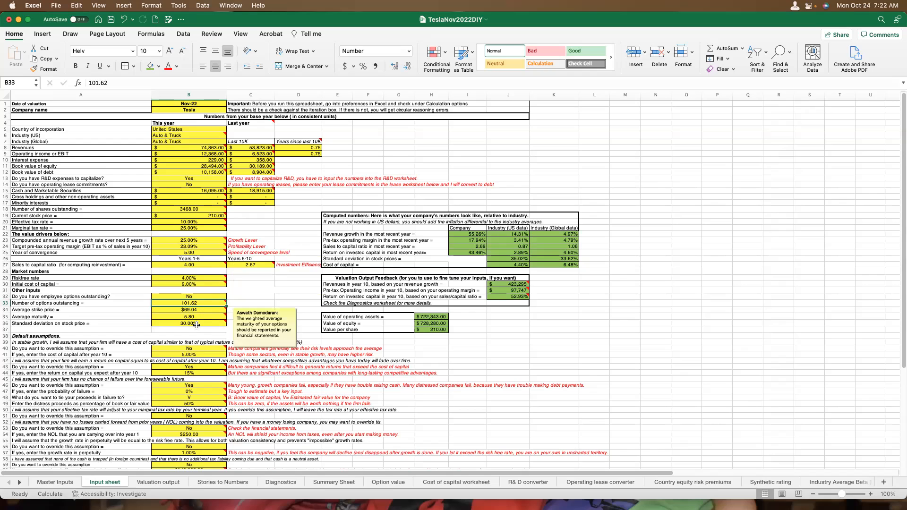
pyautogui.click(197, 284)
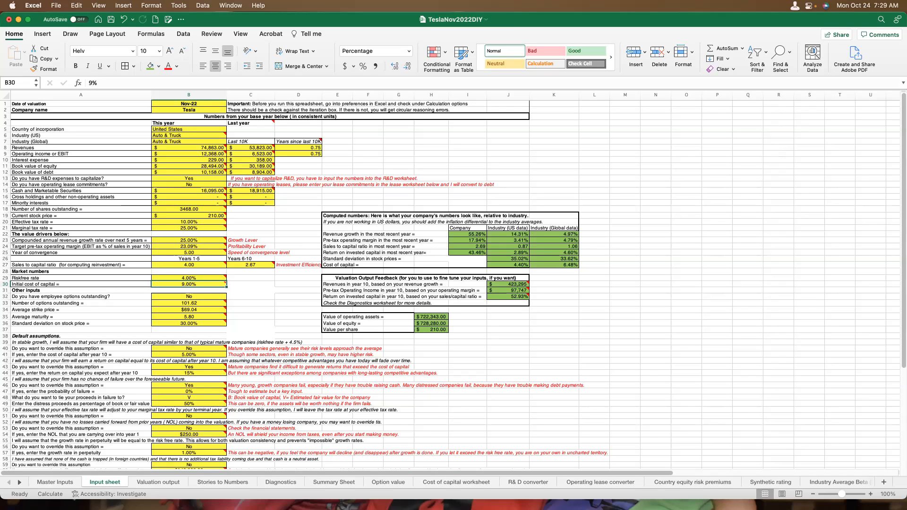
pyautogui.click(216, 241)
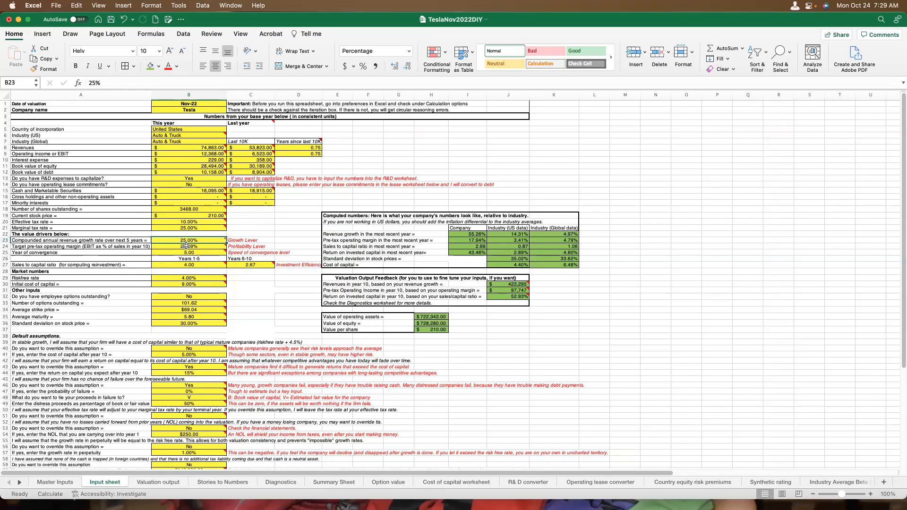
pyautogui.moveTo(187, 245)
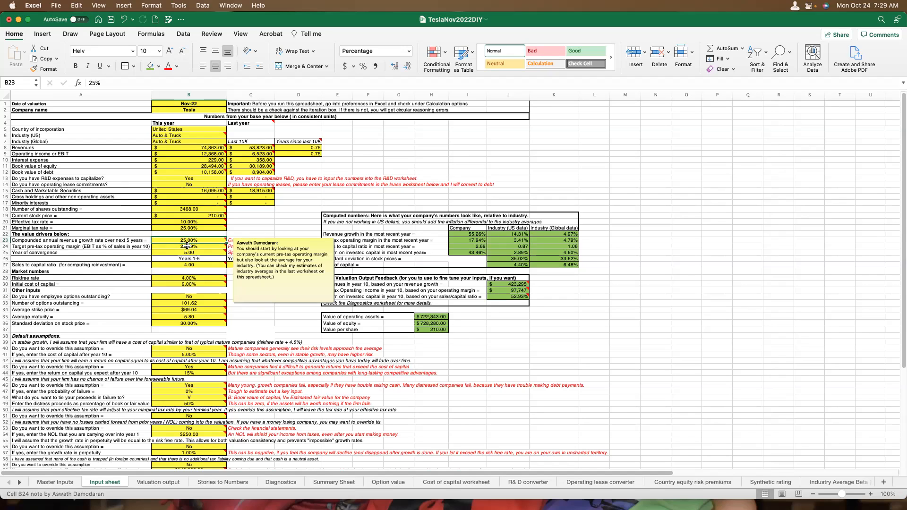
pyautogui.click(188, 246)
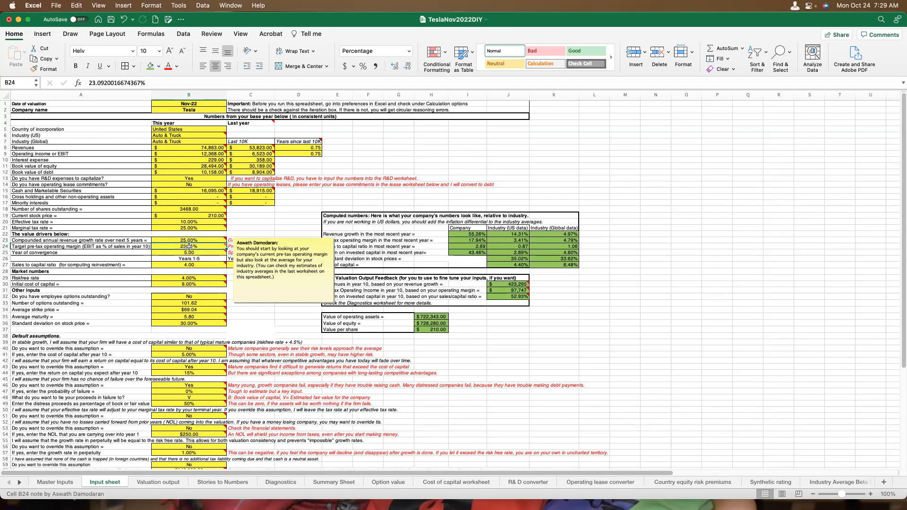
pyautogui.moveTo(191, 251)
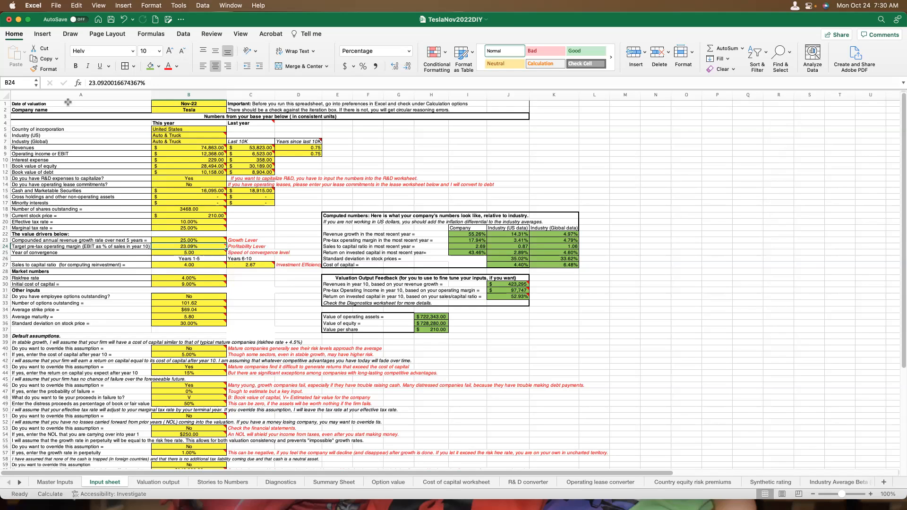
# Close the TeslaNov2022DIY workbook and switch to PowerPoint to show the NoiseMotleyFool presentation as a full-screen slide show.
pyautogui.click(9, 19)
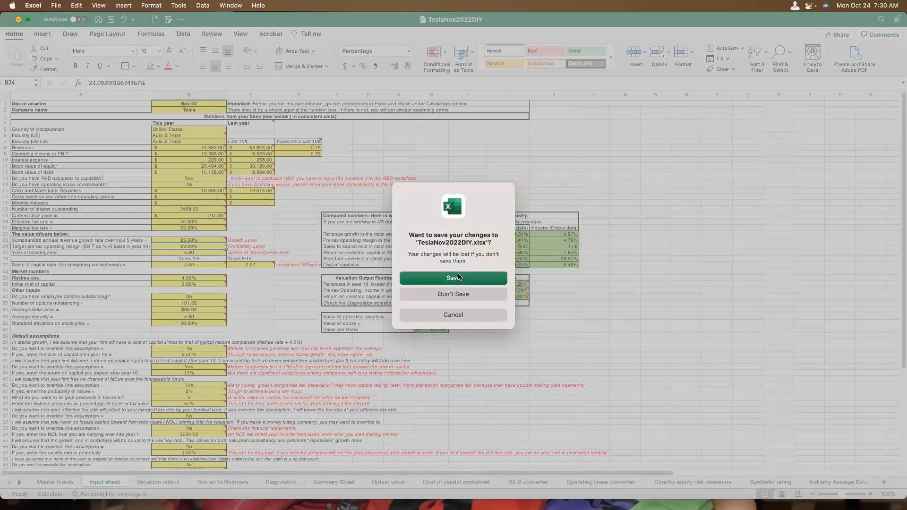
pyautogui.click(453, 293)
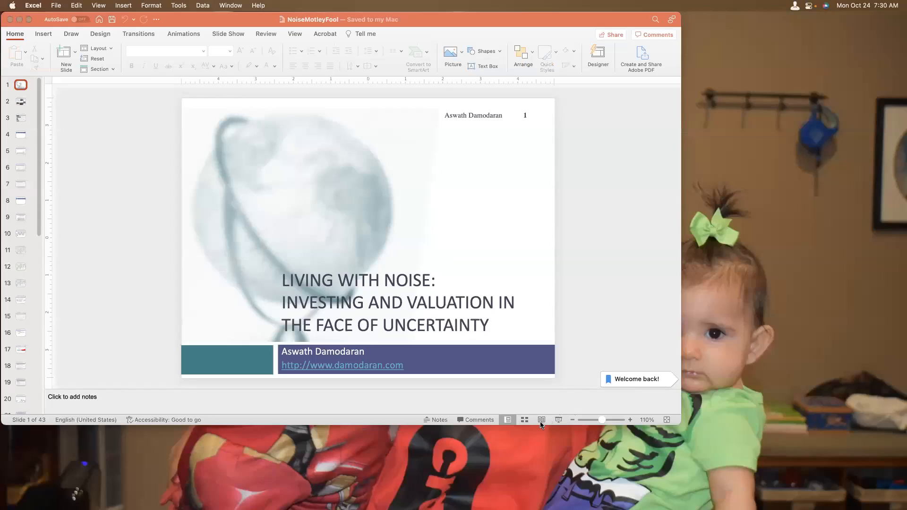
pyautogui.click(541, 424)
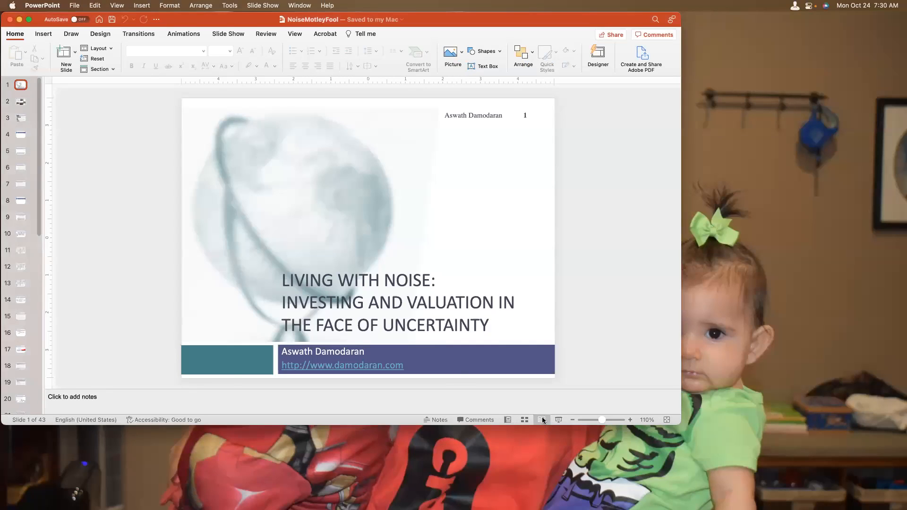
pyautogui.click(541, 420)
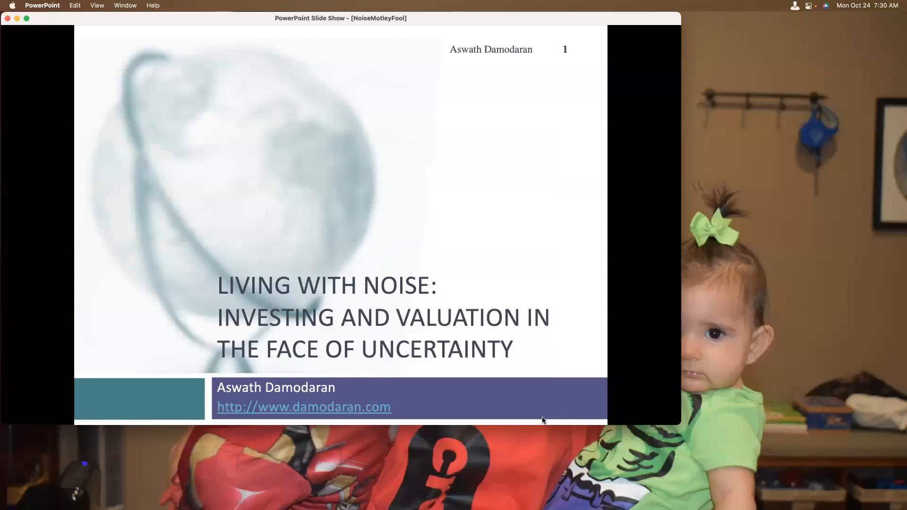
pyautogui.doubleClick(677, 422)
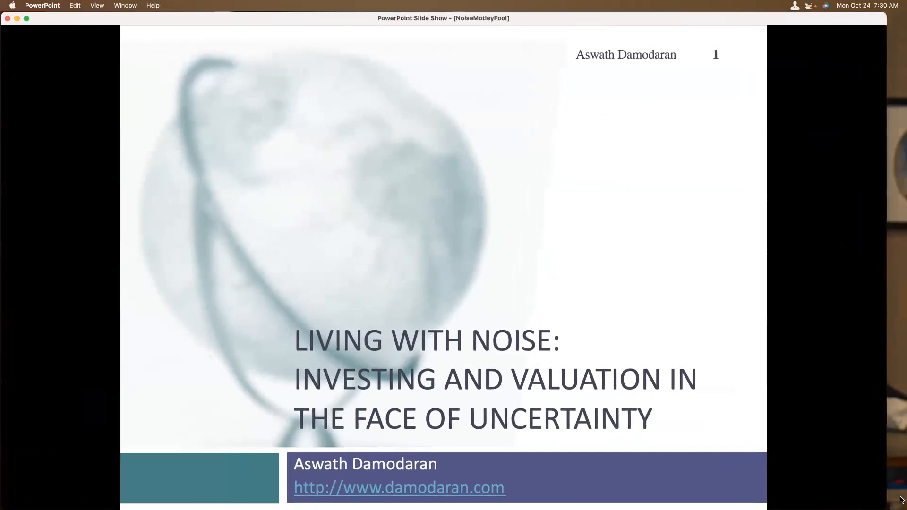
pyautogui.click(26, 18)
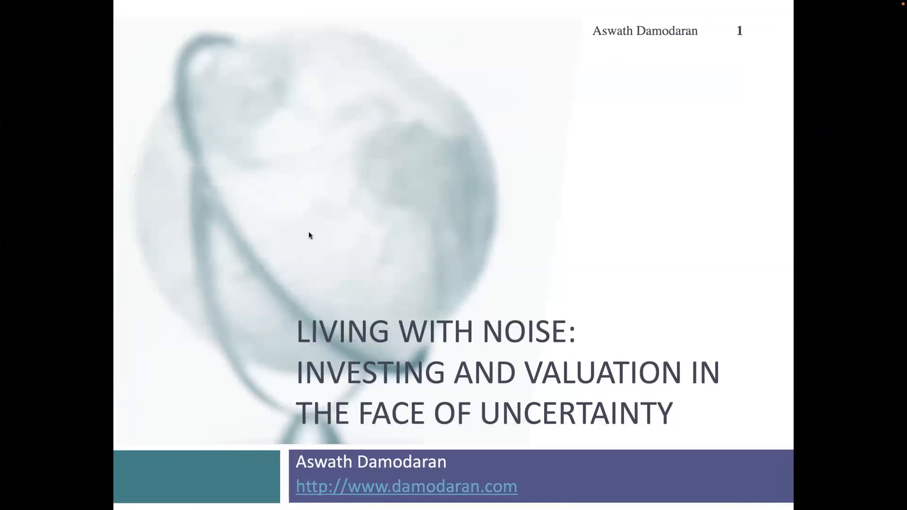